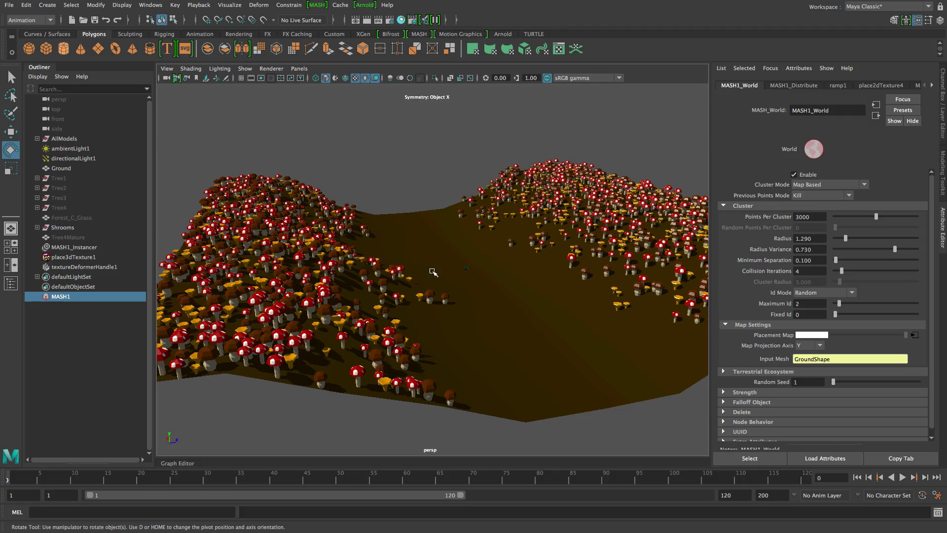
Examine the finished mushroom scatter on the terrain from above, up close and along the valley
scroll(449, 280, up, 3)
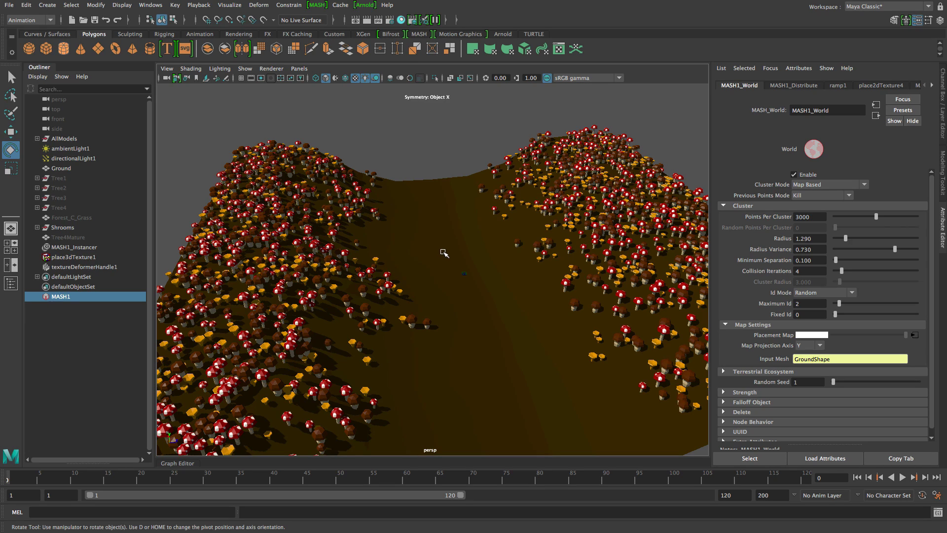
alt+drag(532, 292, 494, 321)
alt+middle_drag(495, 321, 362, 307)
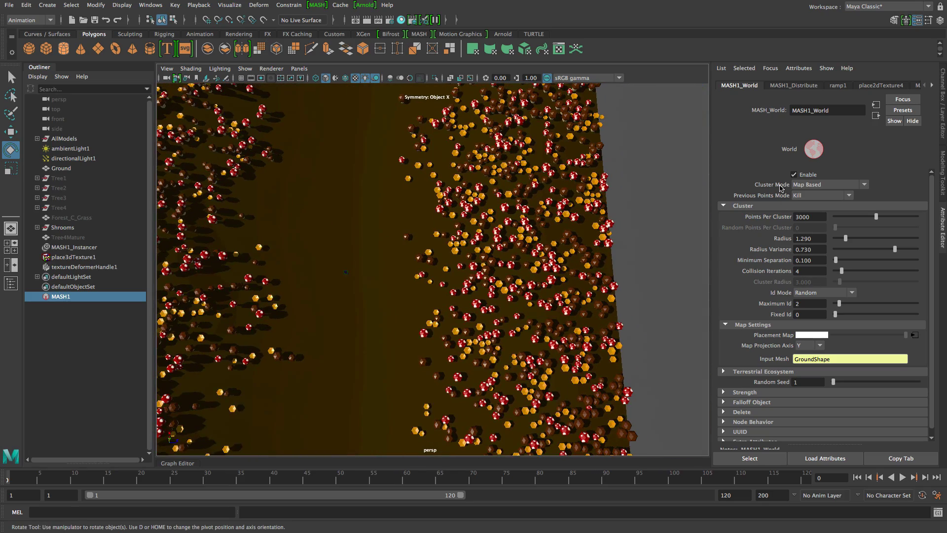
scroll(511, 279, up, 10)
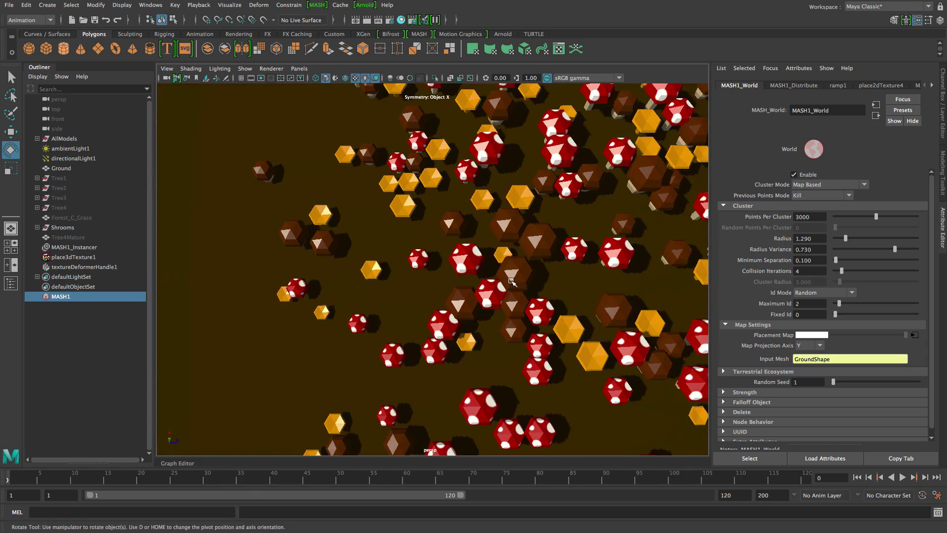
alt+drag(548, 323, 549, 304)
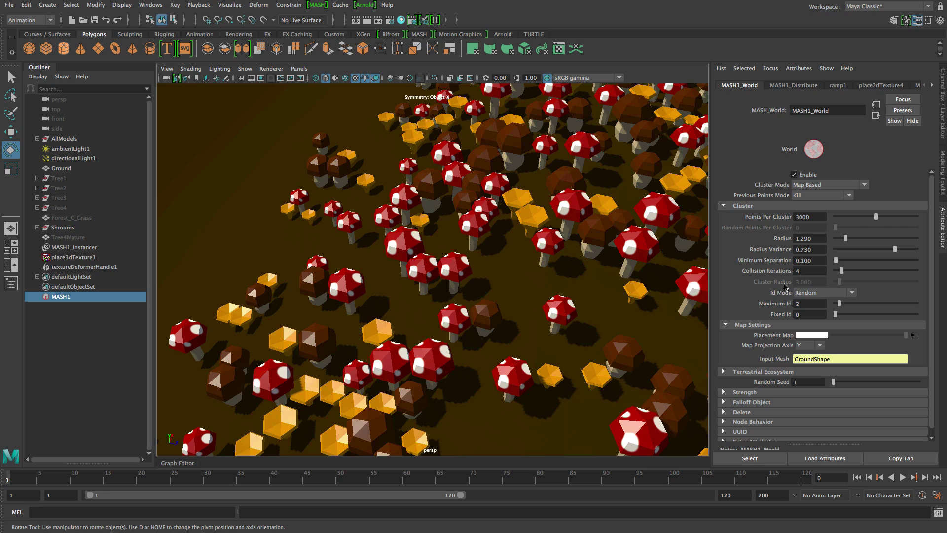
alt+drag(519, 373, 535, 344)
alt+right_drag(535, 344, 502, 301)
alt+drag(503, 291, 539, 301)
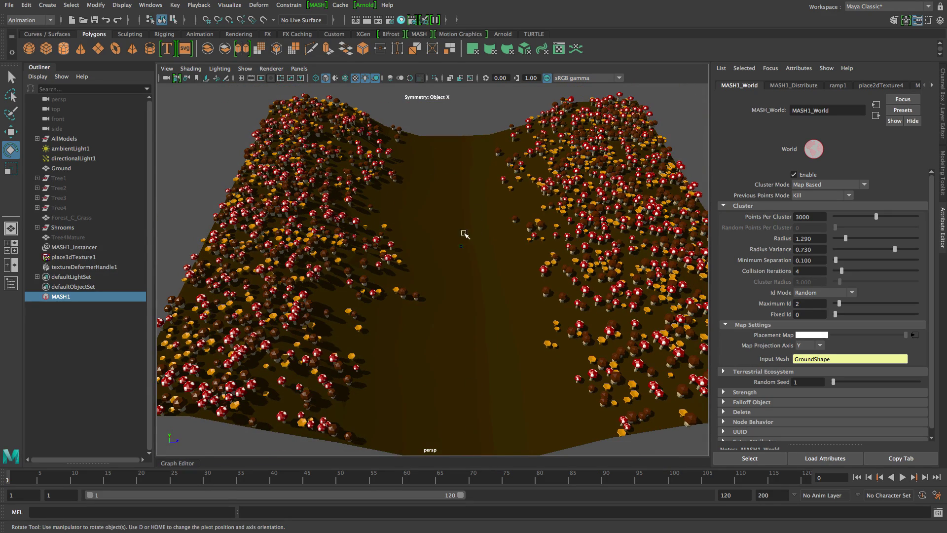
mouse_move(483, 347)
alt+mouse_down()
mouse_move(487, 317)
mouse_move(483, 353)
alt+mouse_up()
alt+right_drag(484, 353, 513, 370)
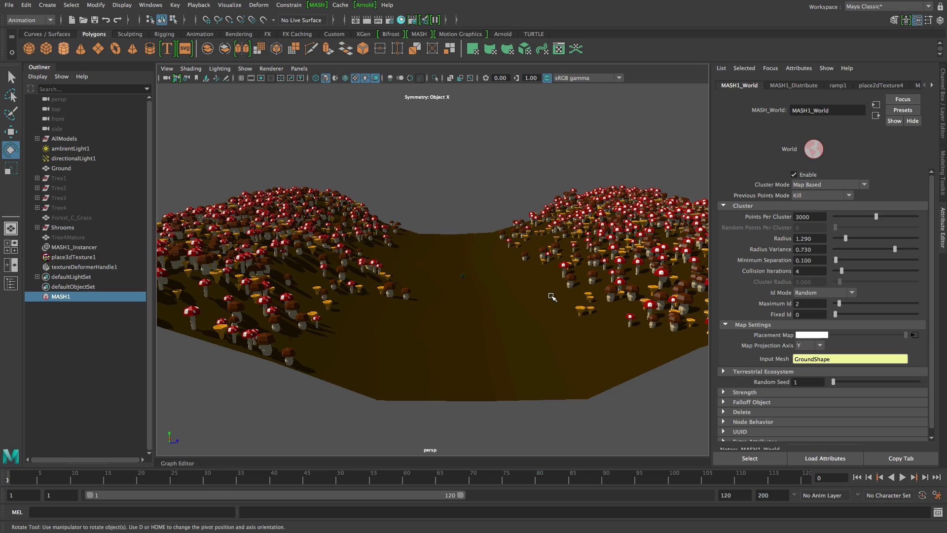
alt+drag(498, 255, 504, 306)
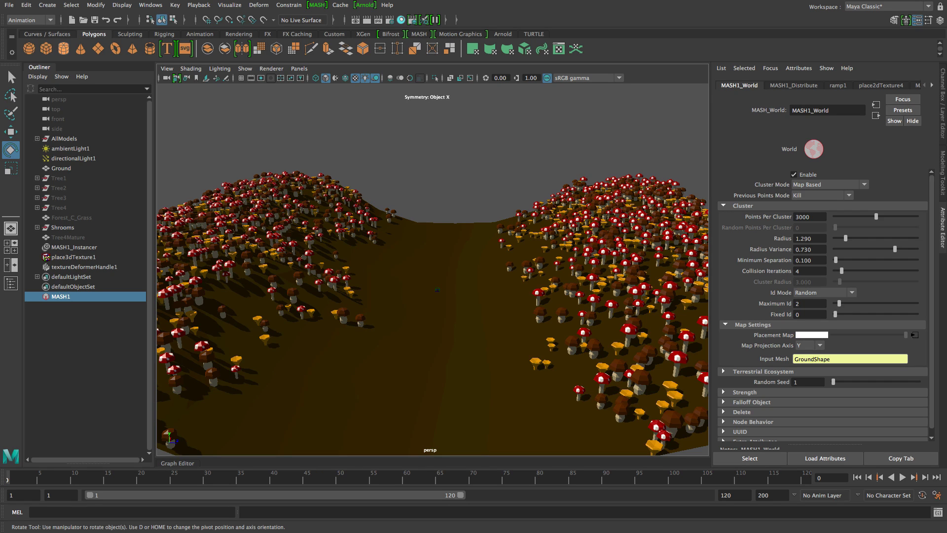
Delete the existing MASH network and create a new one from the three mushroom models
key(Delete)
alt+drag(489, 296, 496, 335)
click(387, 322)
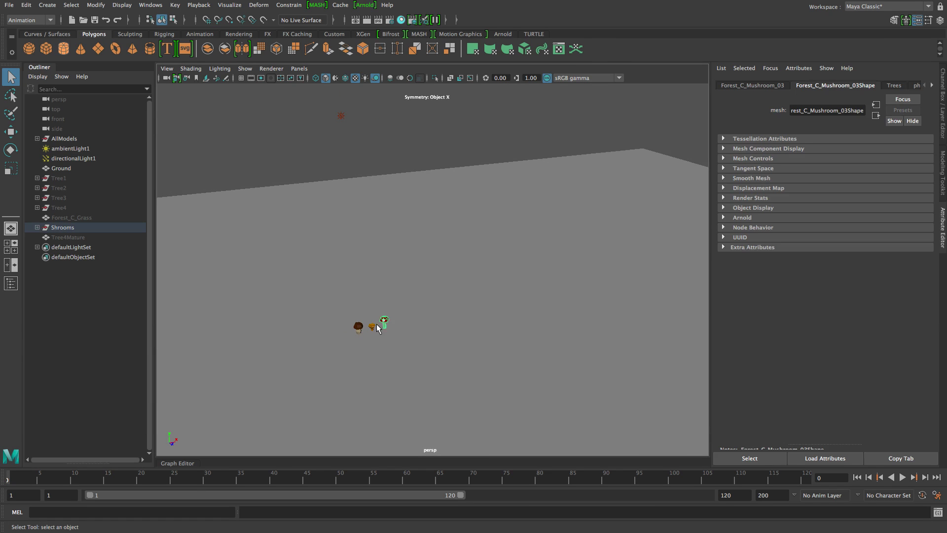
click(317, 5)
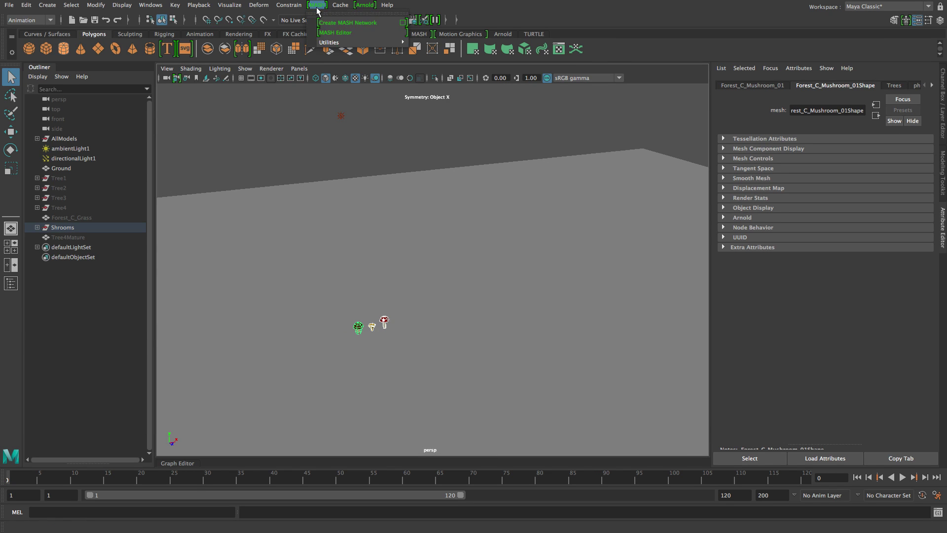
click(335, 23)
alt+right_drag(561, 307, 557, 300)
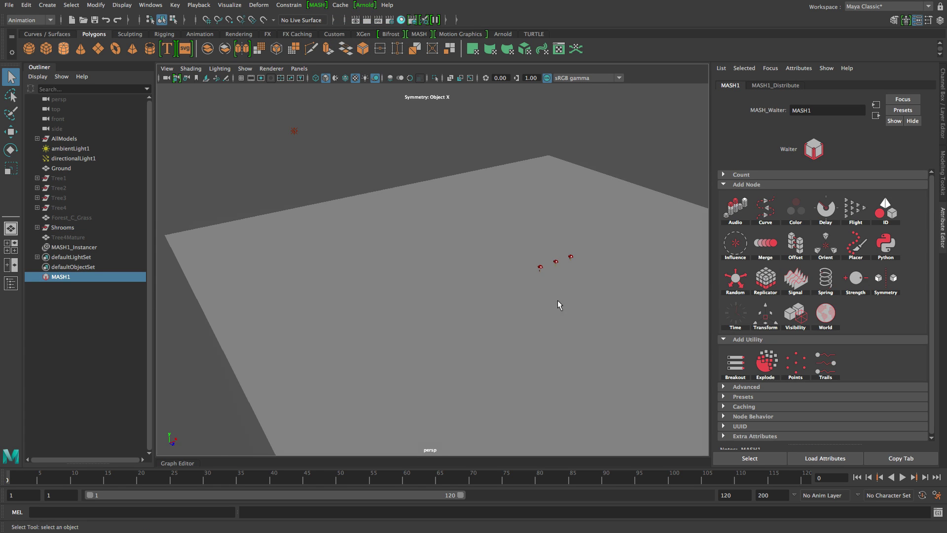
Add a World node with Map Based cluster mode and connect Ground as its input mesh
click(825, 312)
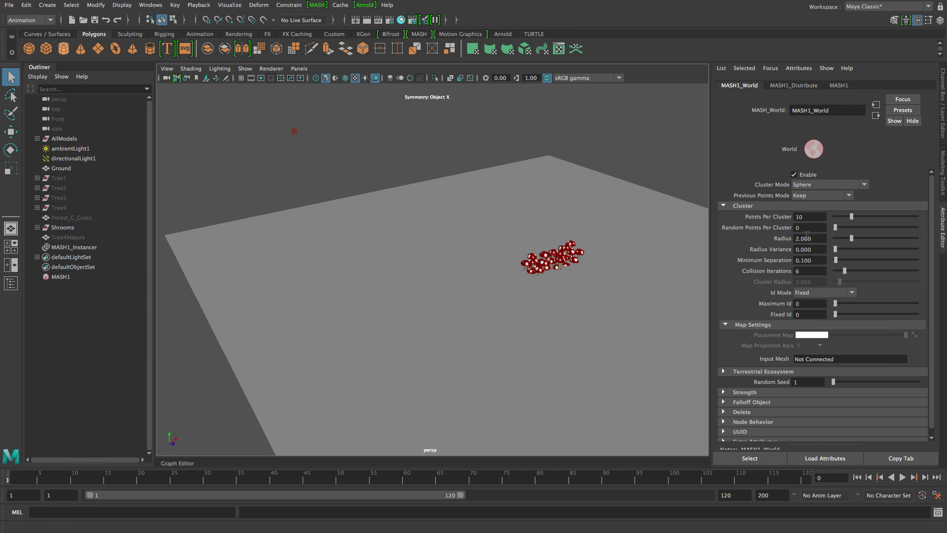
click(798, 185)
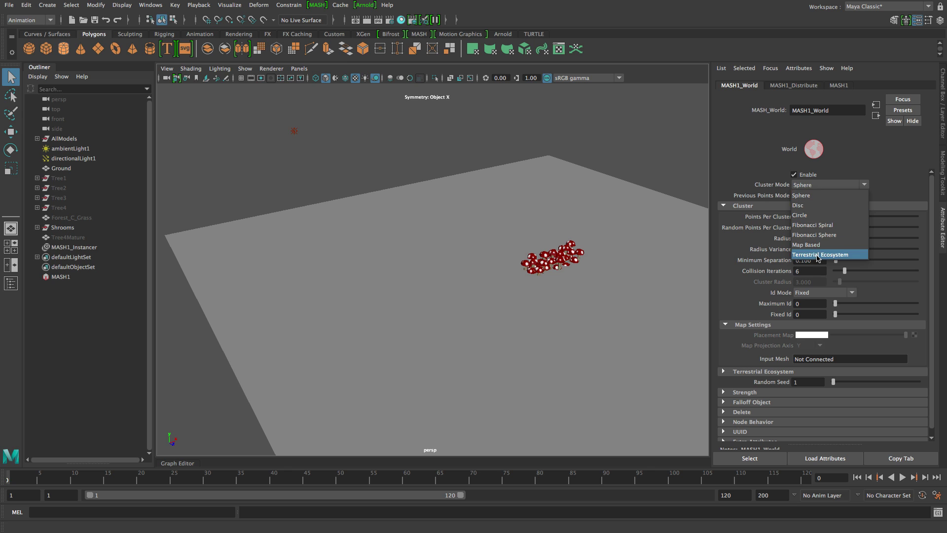
click(817, 247)
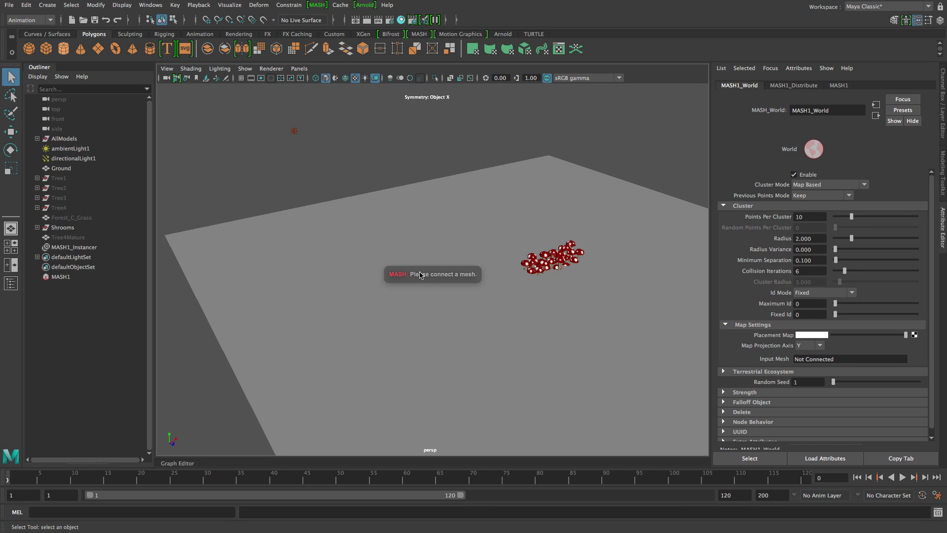
alt+drag(632, 338, 256, 209)
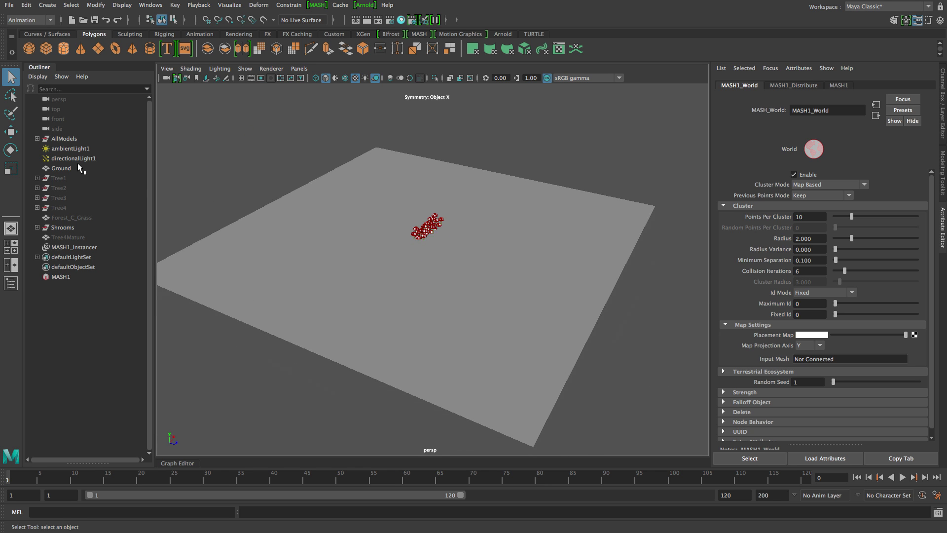
middle_drag(56, 167, 817, 358)
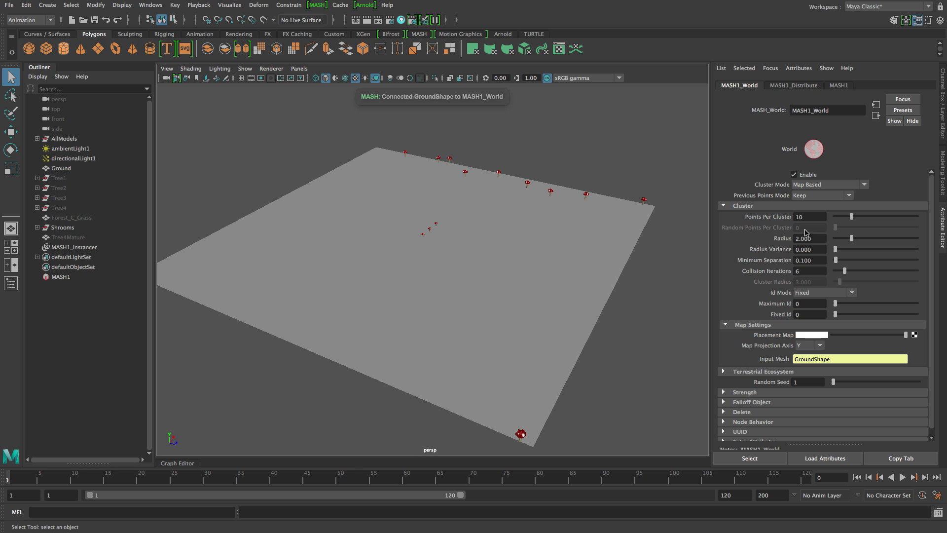
Raise Points Per Cluster to 38 and set Previous Points Mode to Kill
drag(851, 216, 897, 217)
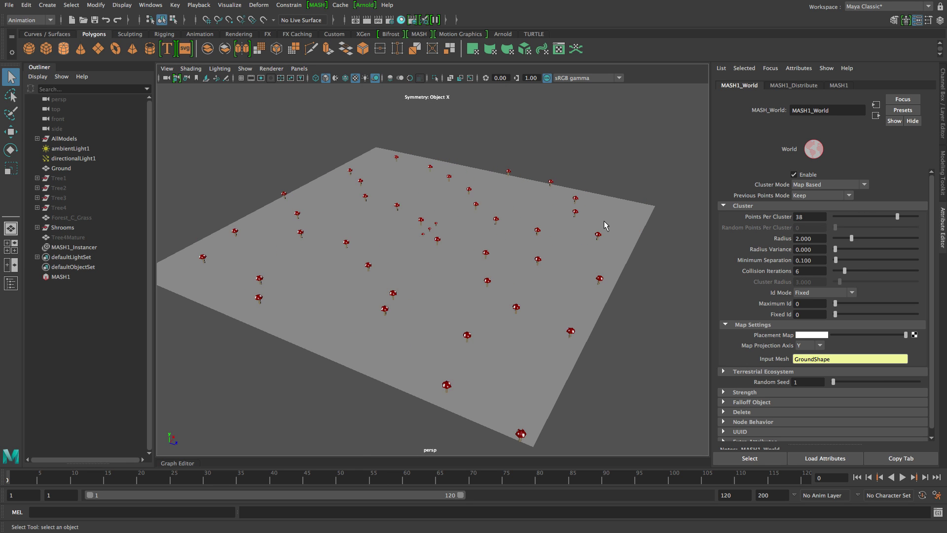
alt+drag(604, 222, 561, 231)
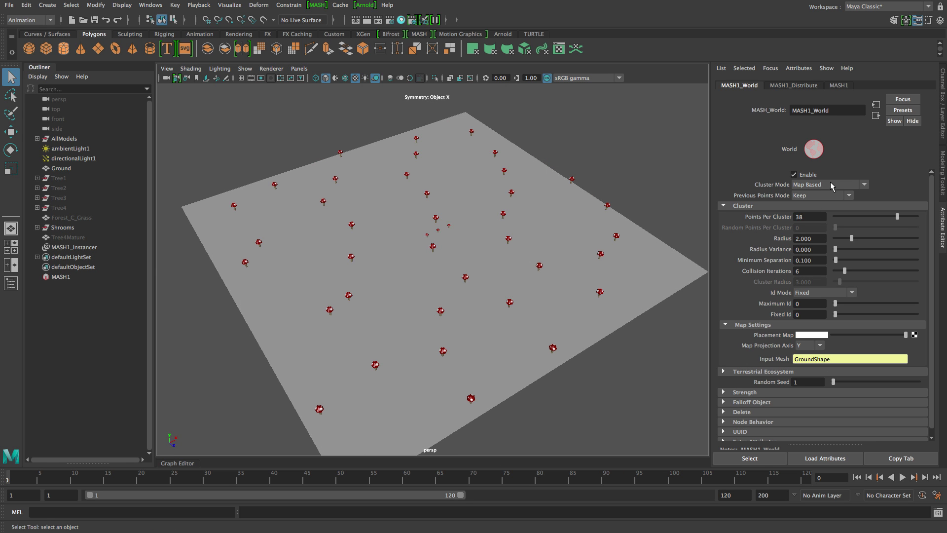
click(826, 194)
click(783, 195)
click(826, 197)
click(813, 236)
alt+drag(429, 230, 486, 249)
Increase Points Per Cluster to 500 and on to 5000
click(807, 216)
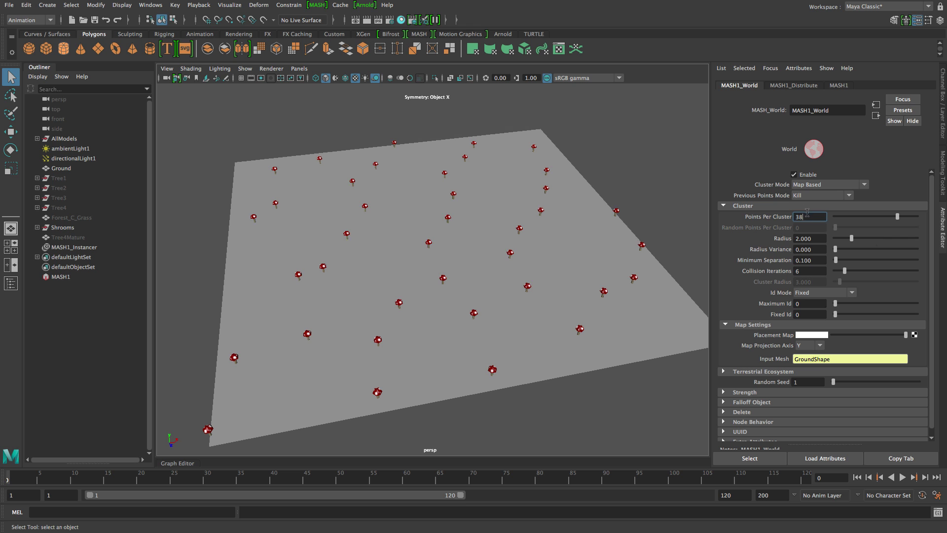
text(500)
key(Return)
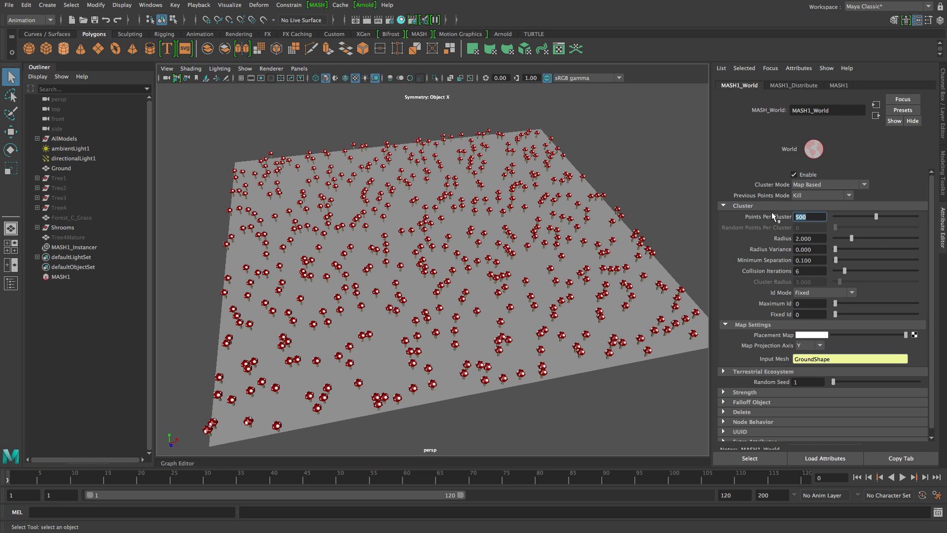
text(0)
key(Return)
Set Collision Iterations to 0 and Points Per Cluster to 4000, and inspect the overlapping mushrooms
click(807, 271)
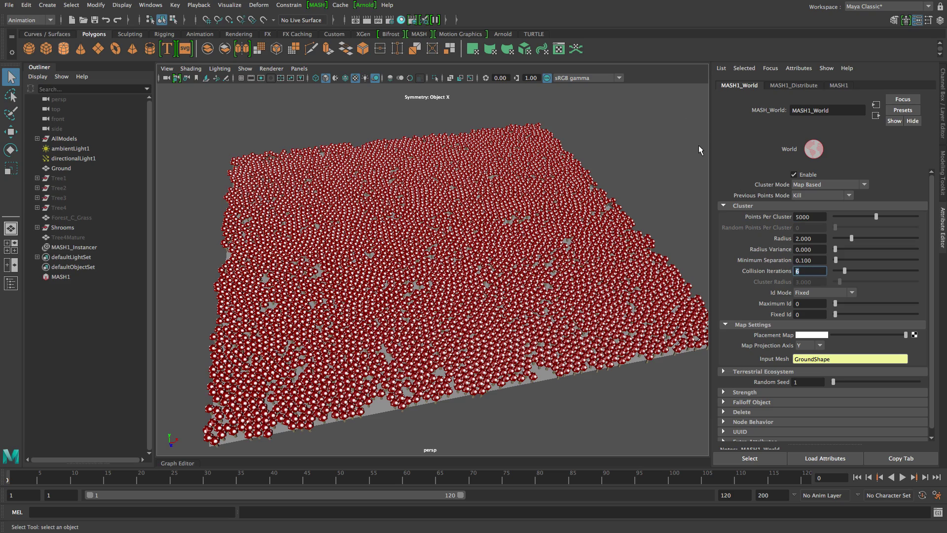
text(0)
key(Return)
alt+drag(552, 221, 583, 267)
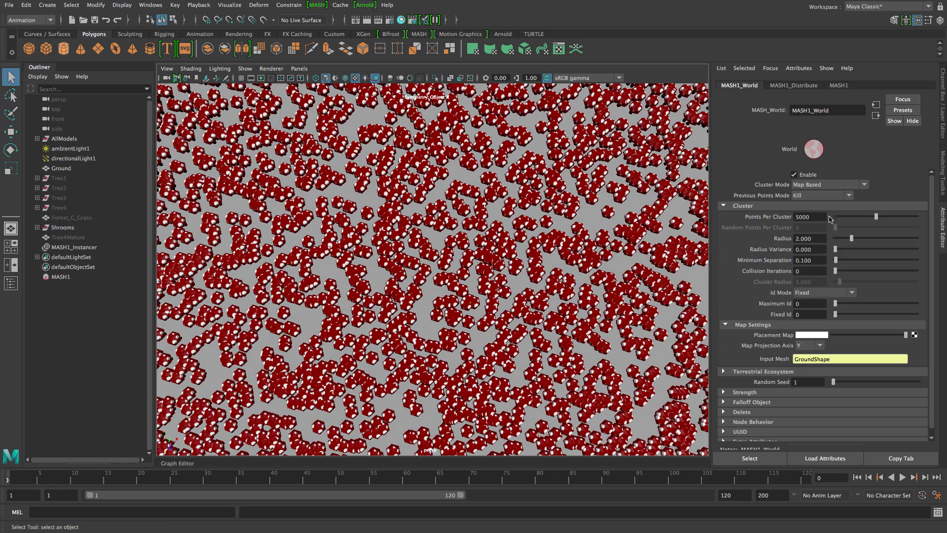
drag(798, 216, 791, 214)
text(4)
key(Return)
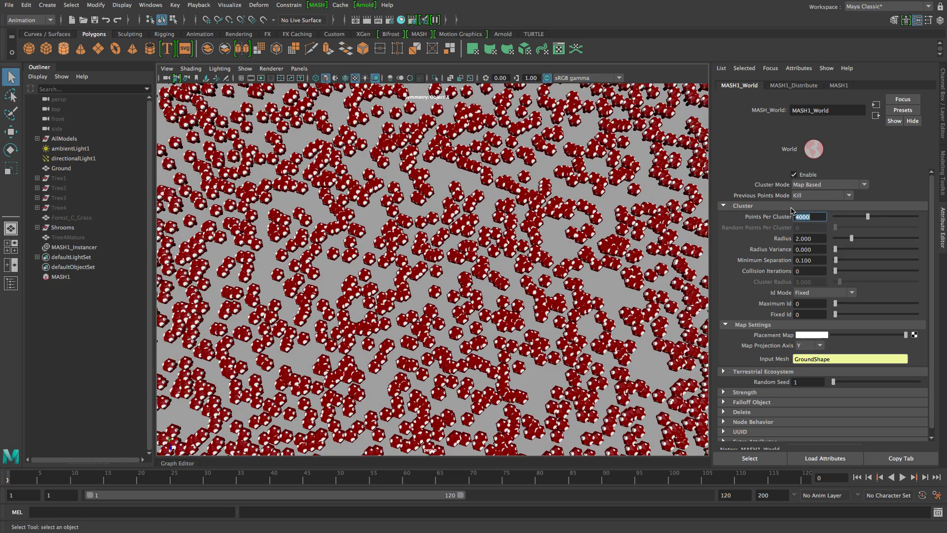
alt+right_drag(516, 227, 610, 265)
Raise Collision Iterations through 1 and 2 to 3, and view the whole mushroom field
click(809, 270)
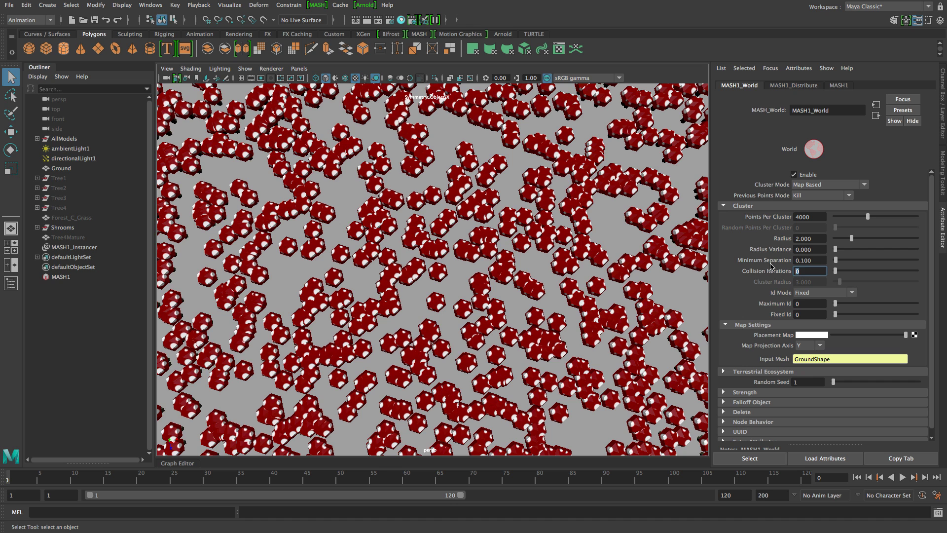
text(1)
key(Return)
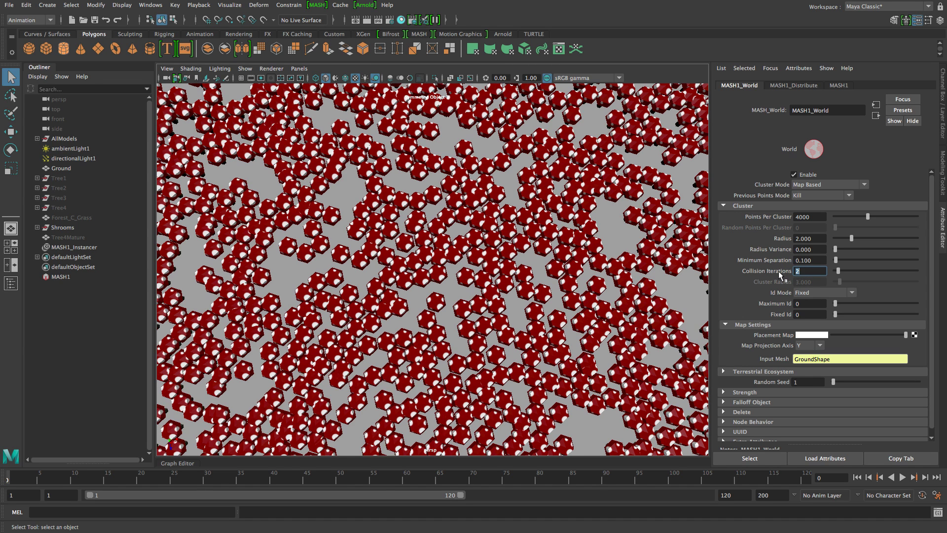
text(2)
key(Return)
click(809, 271)
text(3)
key(Return)
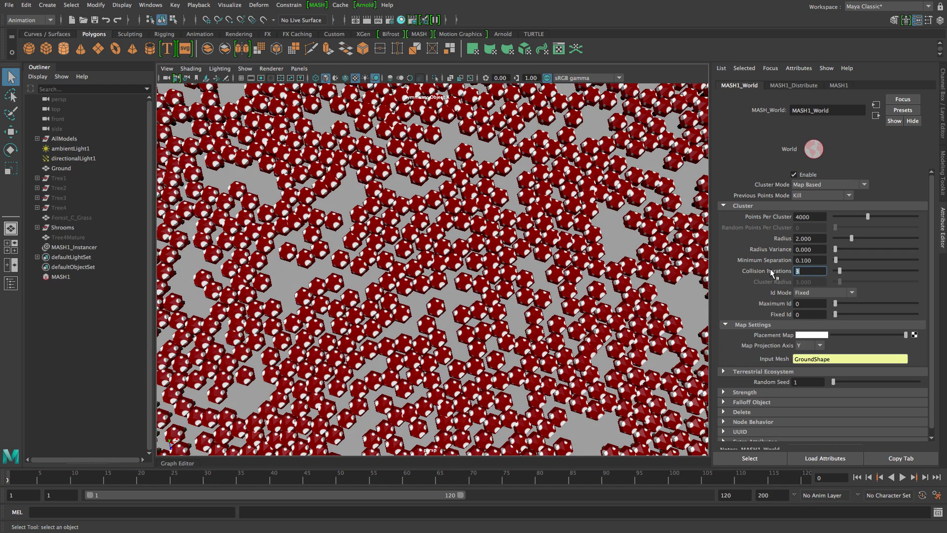
mouse_move(448, 292)
alt+right_down()
mouse_move(465, 280)
mouse_move(432, 290)
alt+right_up()
alt+drag(431, 290, 441, 257)
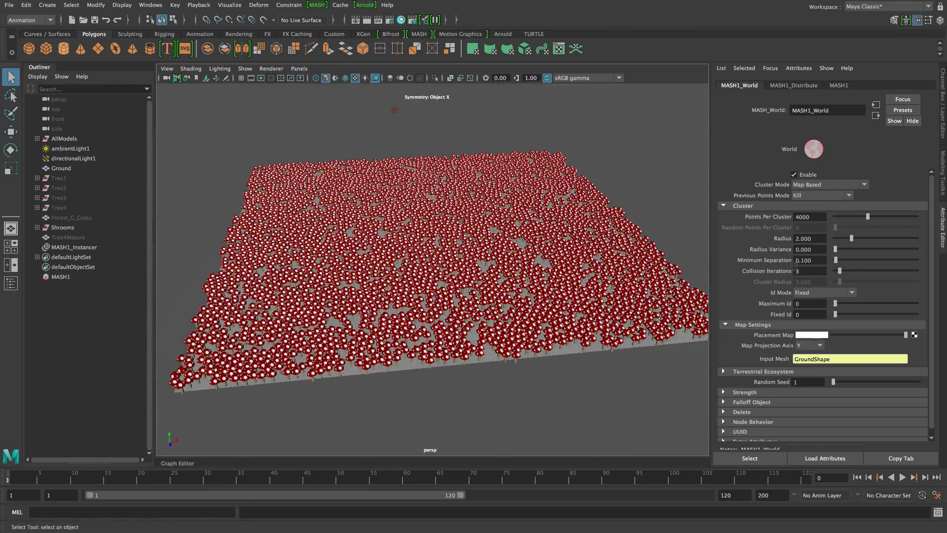
Set Maximum Id to 2 and check the index of each mushroom in MASH1_Instancer's instanced objects
click(809, 304)
click(74, 247)
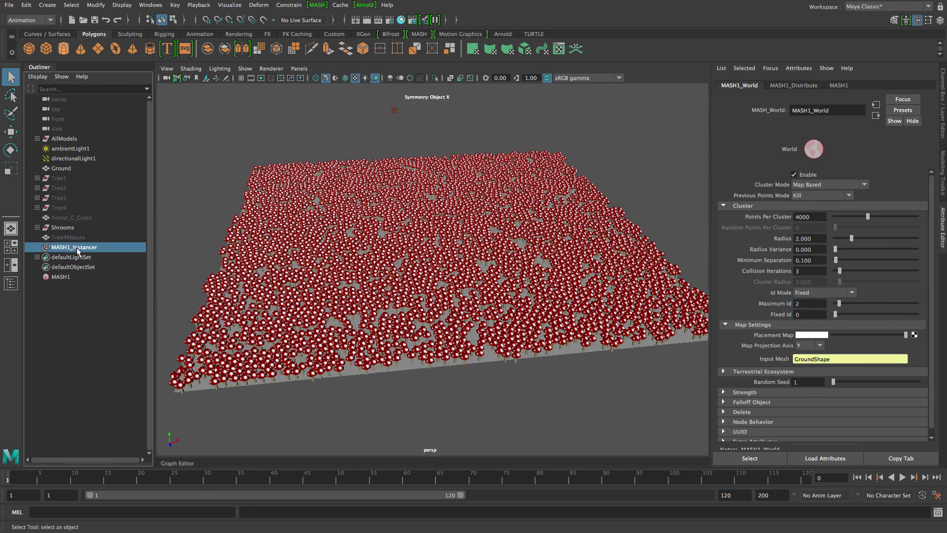
click(798, 224)
click(798, 230)
click(797, 235)
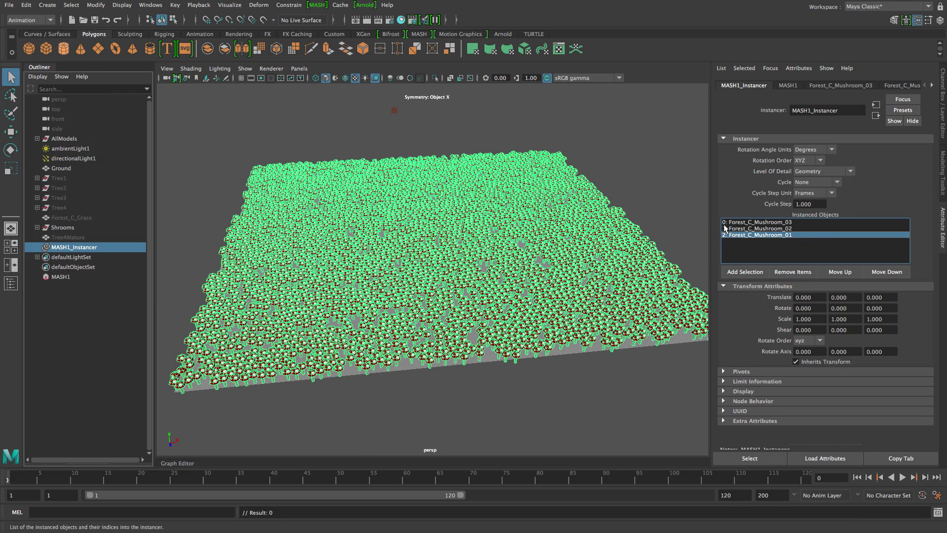
Set the World node's Id Mode to Random to mix the three mushroom types
click(97, 275)
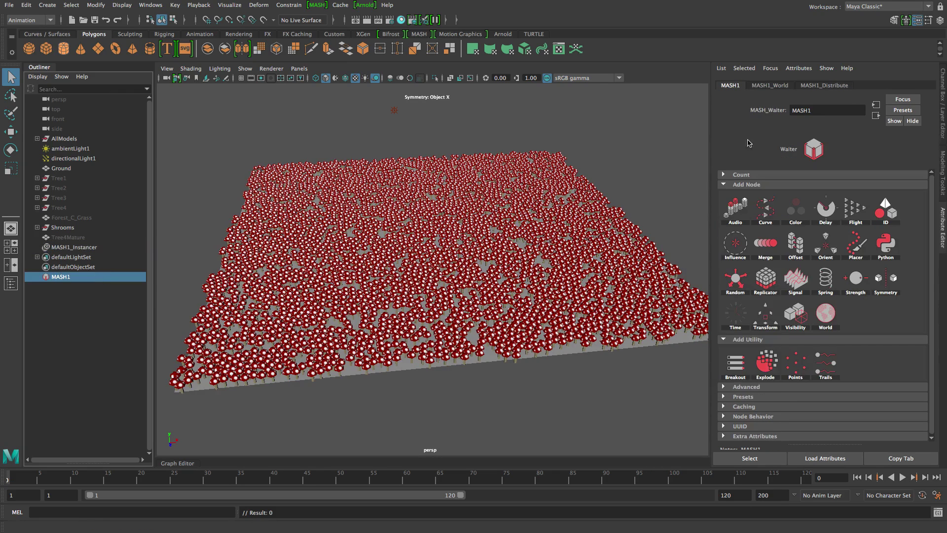
click(769, 85)
click(807, 293)
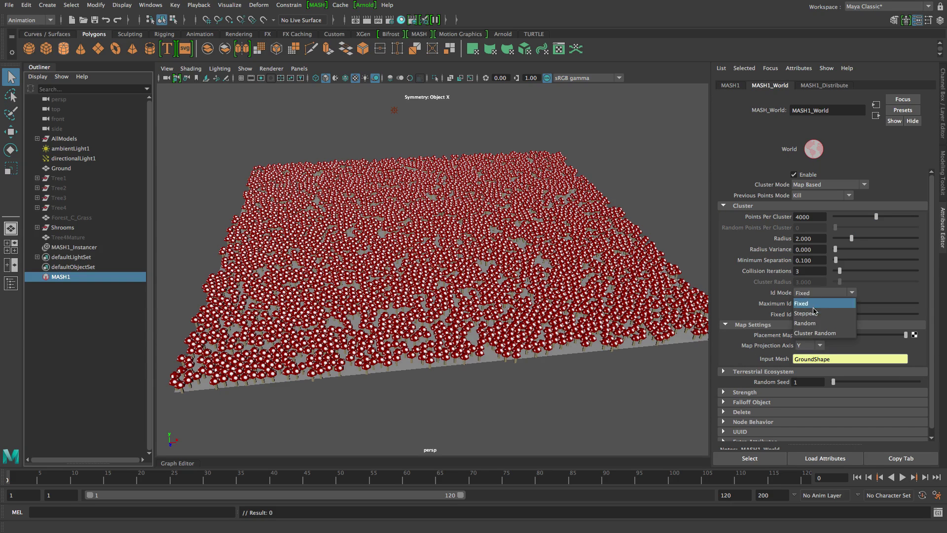
click(815, 323)
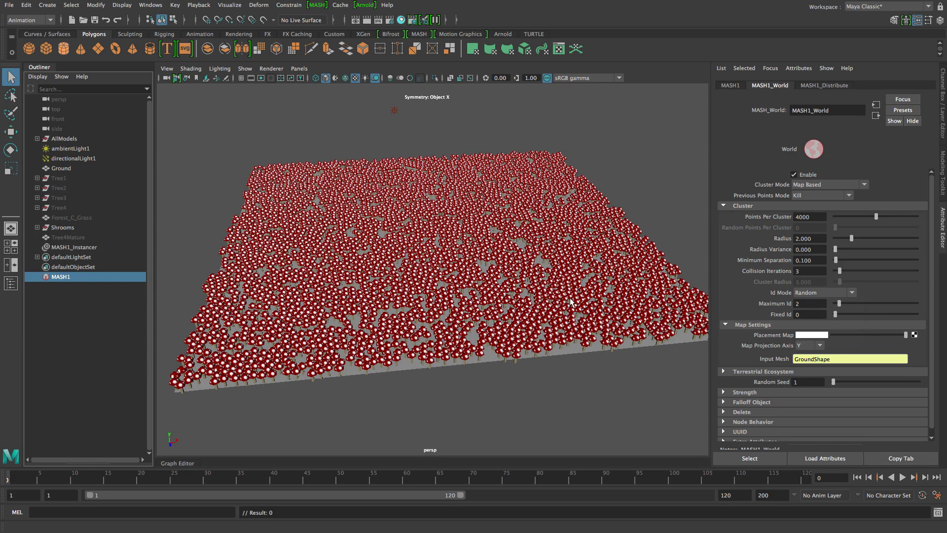
alt+drag(521, 278, 498, 308)
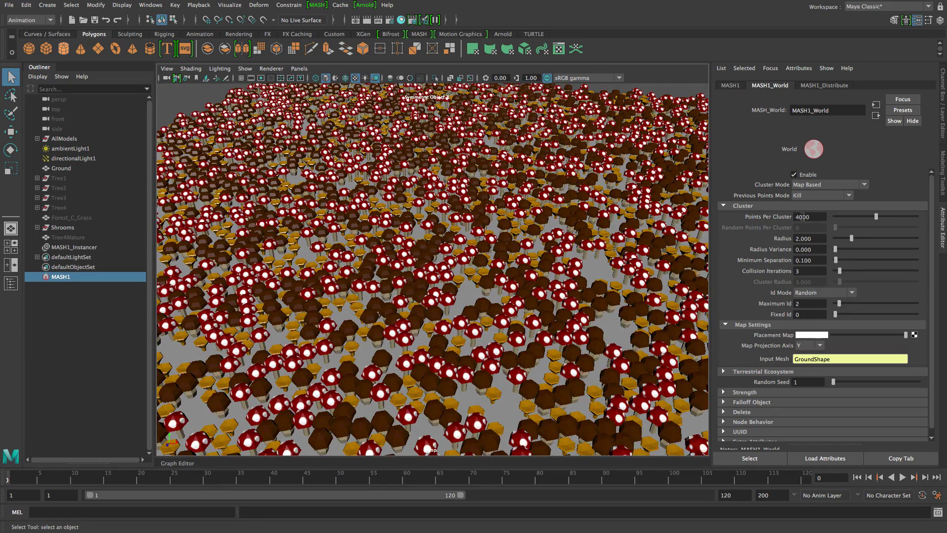
Set Points Per Cluster to 2000
double_click(802, 216)
text(2000)
key(Return)
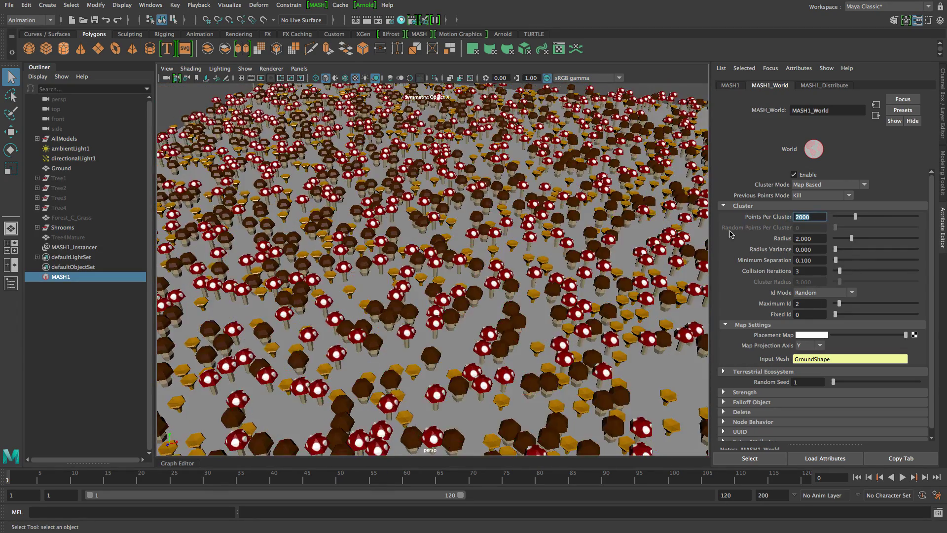
Inspect the thinned mushroom field and raise Radius Variance to about 0.494
alt+right_drag(579, 295, 465, 255)
alt+drag(465, 255, 459, 280)
alt+right_drag(459, 280, 486, 300)
alt+drag(486, 301, 511, 282)
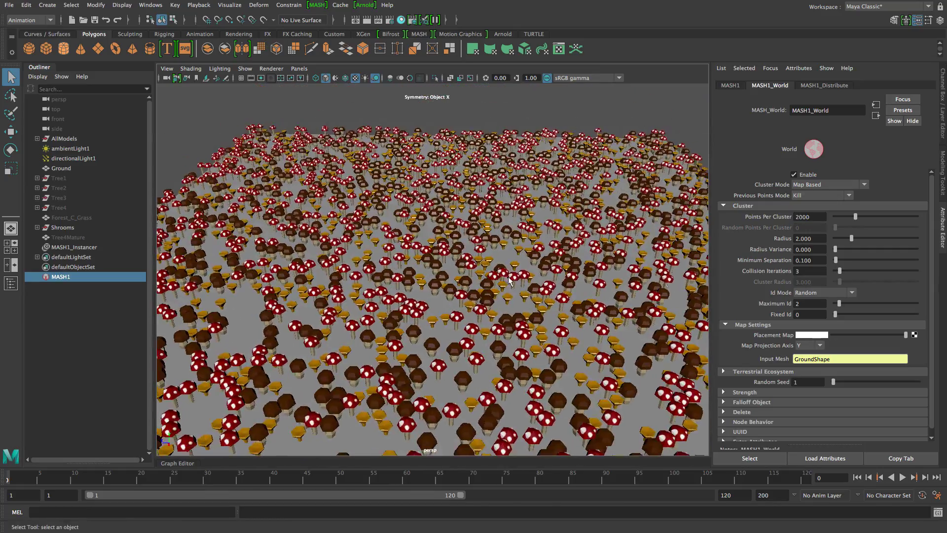
drag(836, 249, 876, 251)
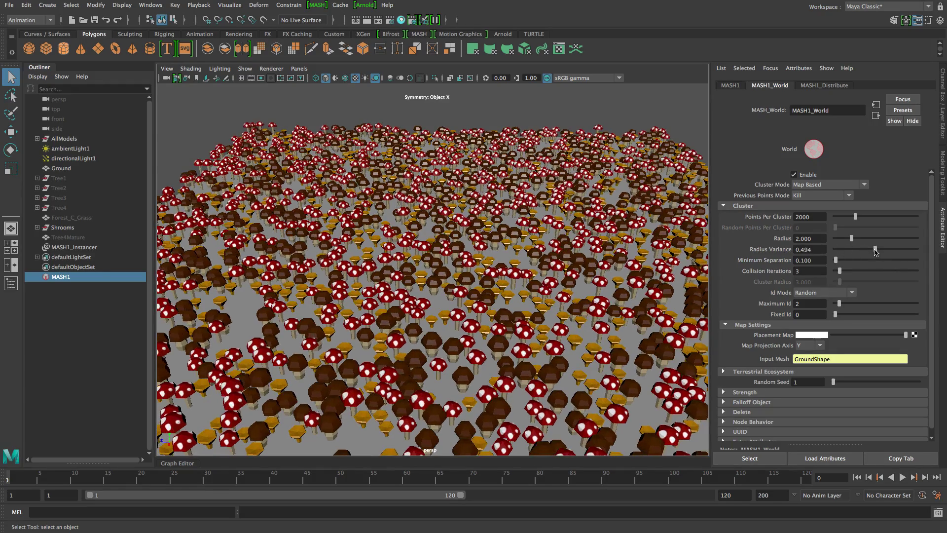
Examine the mushroom size variation and spacing across the whole ground from several angles
alt+drag(558, 260, 700, 252)
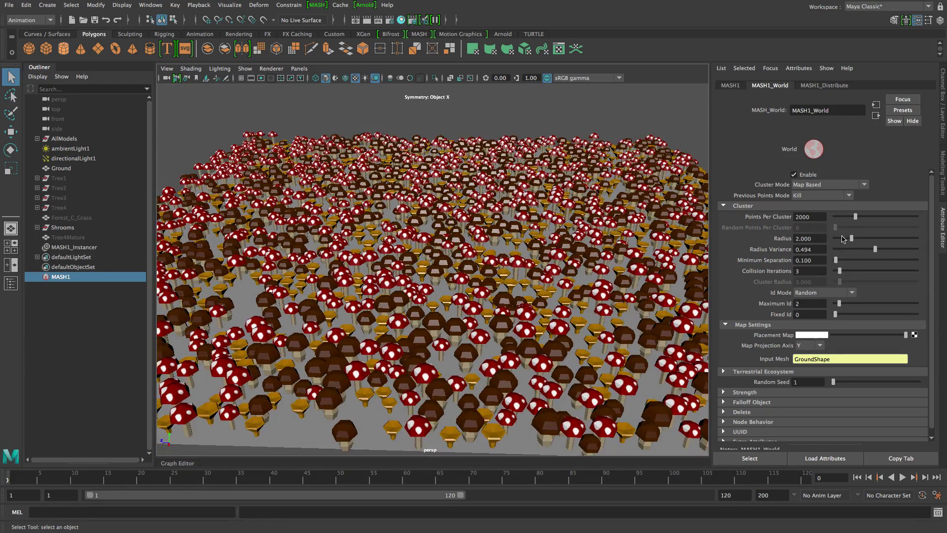
alt+drag(535, 236, 572, 254)
mouse_move(572, 253)
alt+middle_down()
mouse_move(581, 268)
mouse_move(569, 270)
alt+middle_up()
mouse_move(516, 241)
alt+middle_down()
mouse_move(475, 259)
mouse_move(484, 259)
alt+middle_up()
scroll(484, 259, down, 3)
mouse_move(483, 259)
alt+mouse_down()
mouse_move(479, 286)
mouse_move(463, 262)
mouse_move(508, 269)
mouse_move(490, 271)
alt+mouse_up()
scroll(476, 278, down, 5)
alt+middle_drag(490, 270, 486, 234)
alt+drag(487, 234, 473, 241)
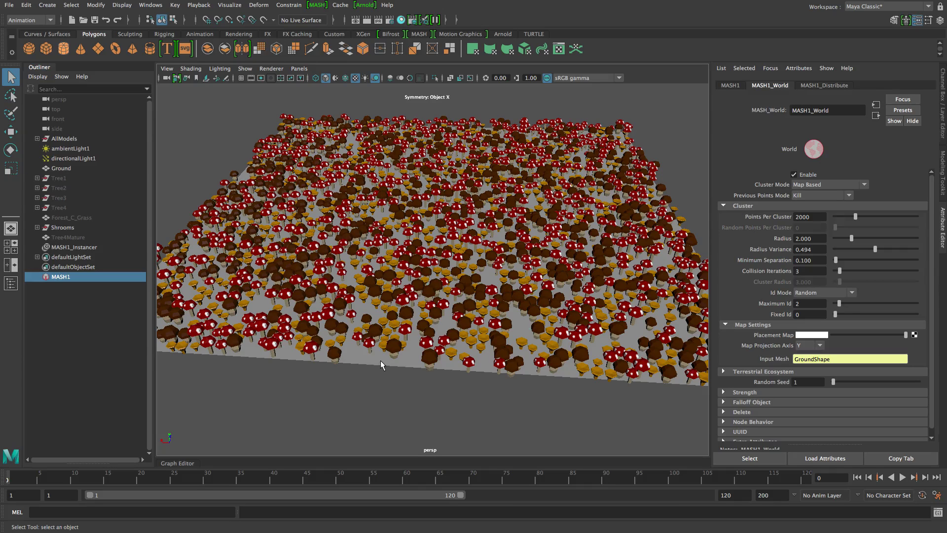
Open the Ground mesh's material attributes and map a Noise texture to its Color
click(381, 362)
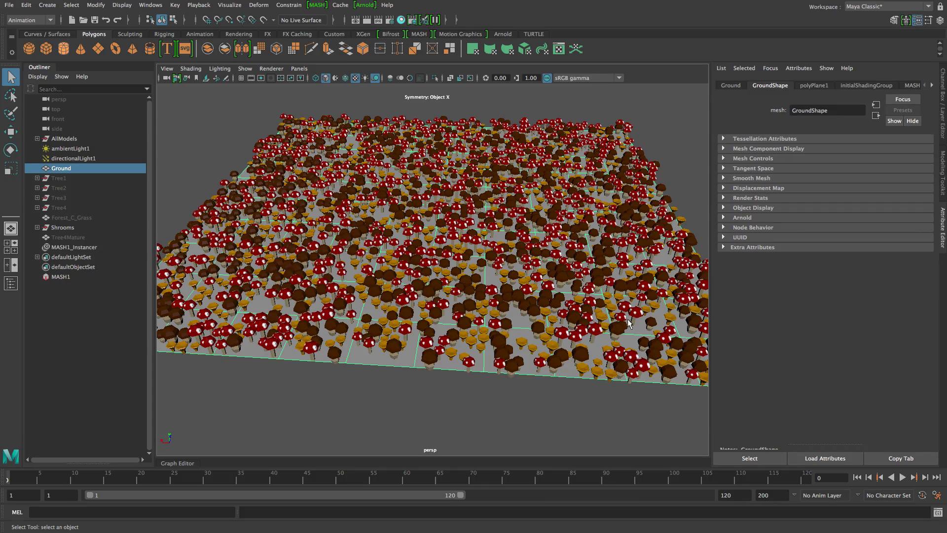
click(96, 276)
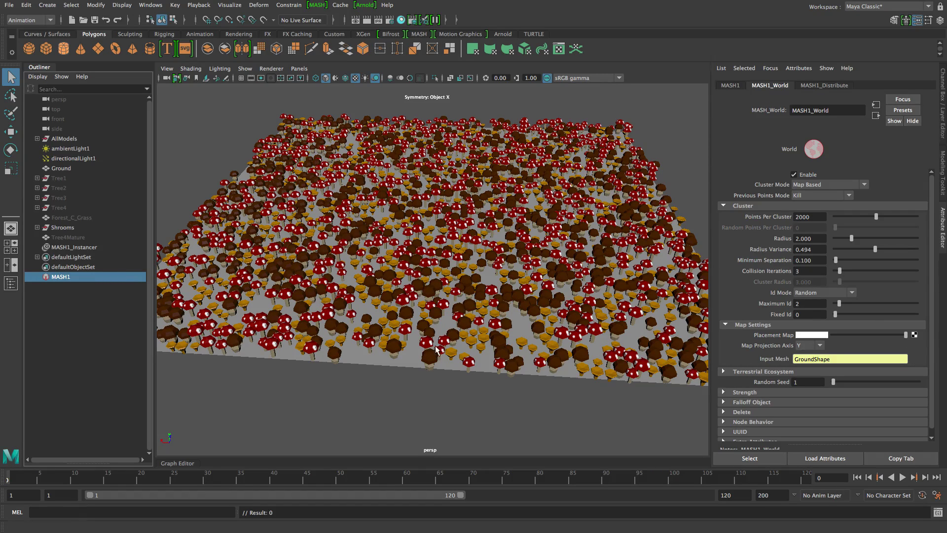
click(367, 361)
right_click(361, 358)
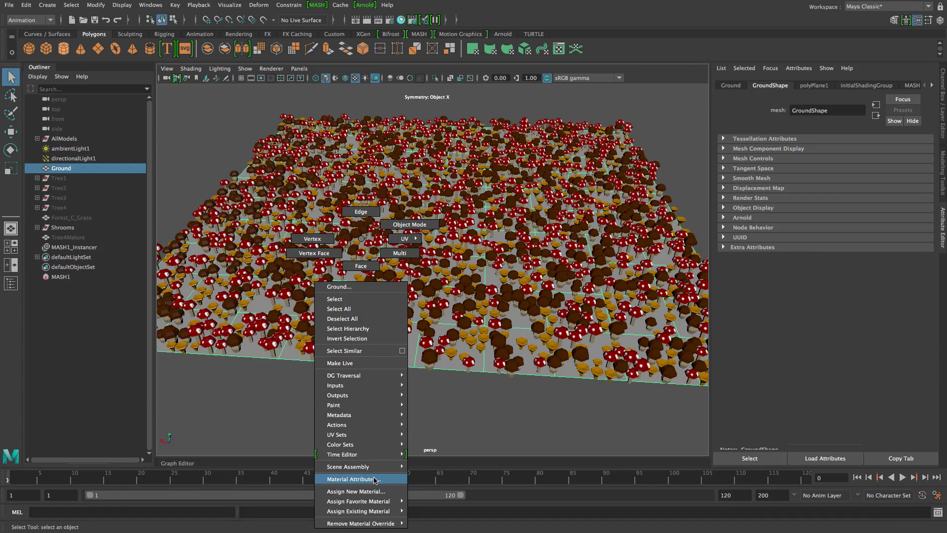
click(355, 479)
click(922, 196)
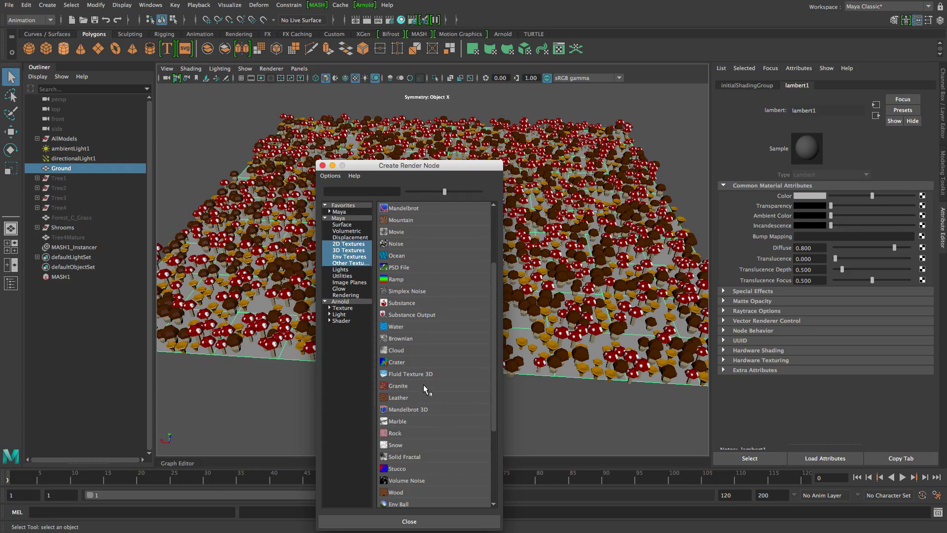
click(401, 244)
Set the noise texture's Frequency Ratio to 1, Noise Type to Perlin Noise and Amplitude to 6.09
alt+drag(567, 289, 559, 330)
ctrl+drag(804, 196, 855, 195)
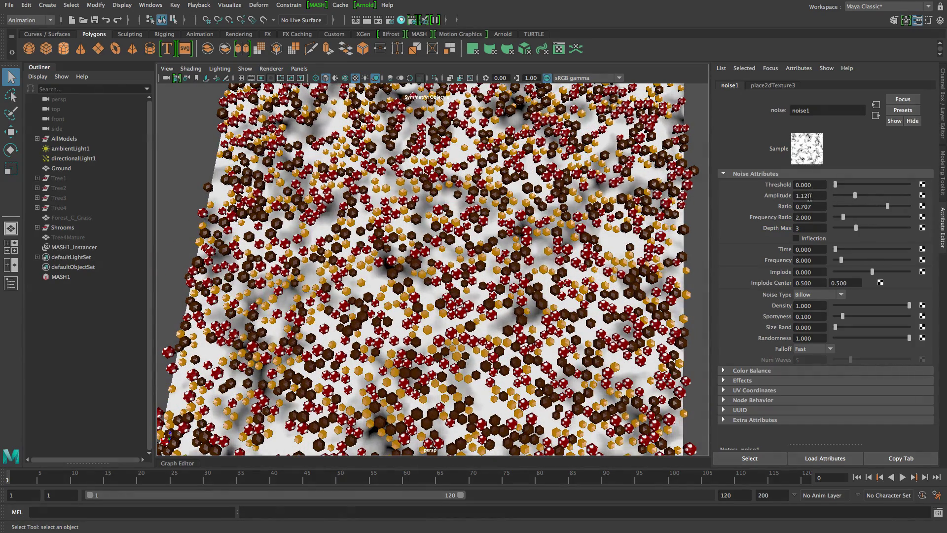
ctrl+drag(808, 196, 833, 218)
click(819, 295)
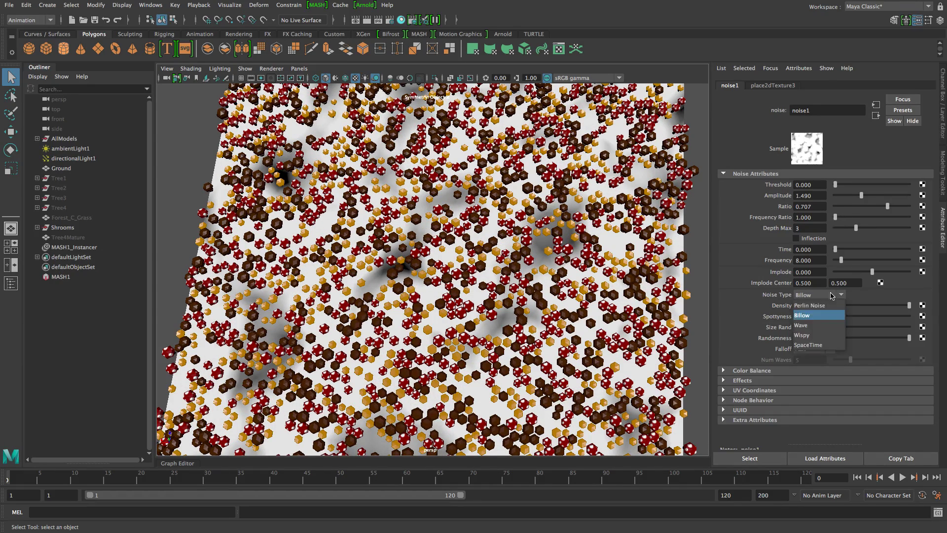
click(828, 302)
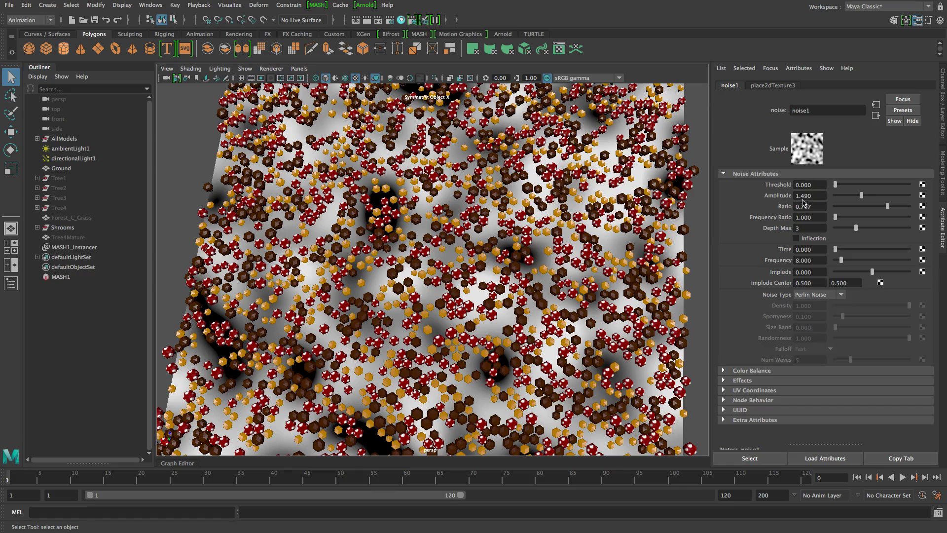
ctrl+middle_drag(810, 198, 840, 197)
ctrl+drag(840, 198, 820, 279)
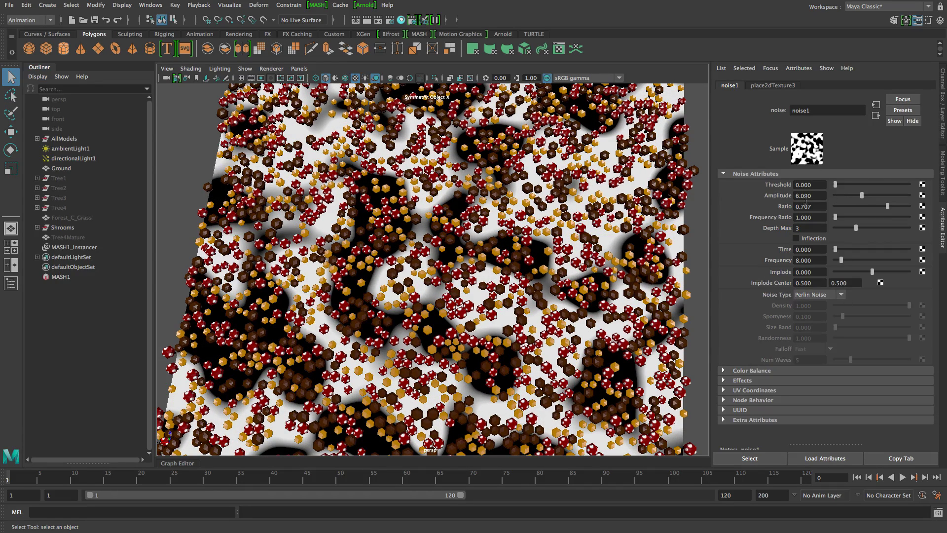
alt+drag(499, 184, 520, 182)
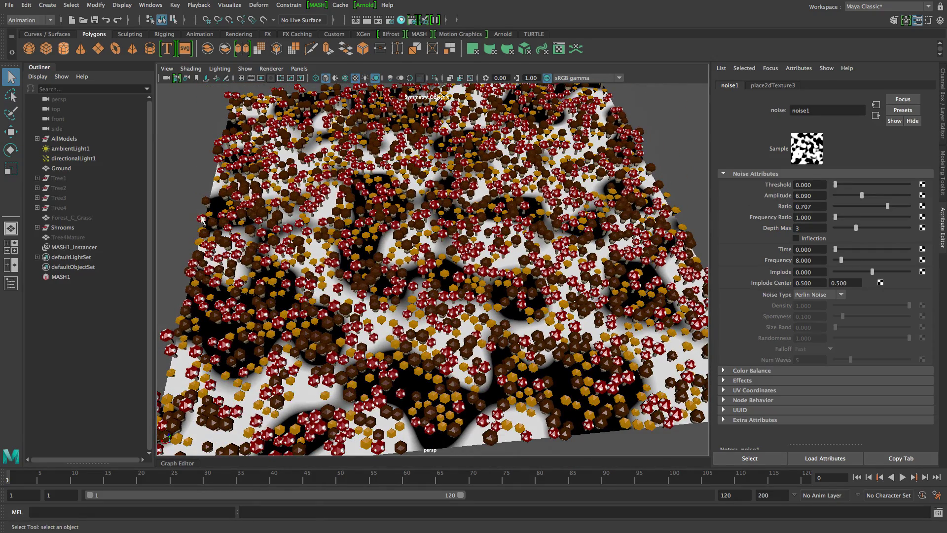
Open the Node Editor and graph the material network of the Ground mesh
click(150, 5)
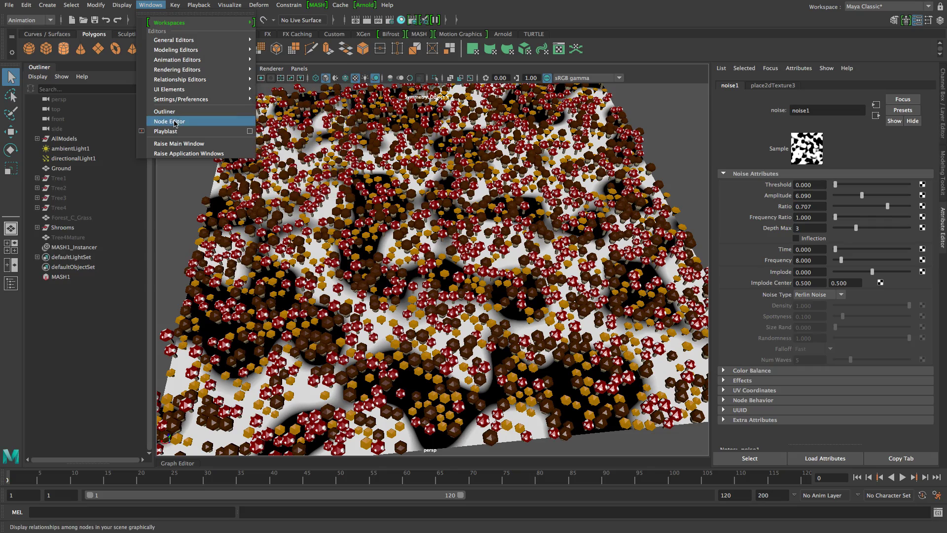
click(206, 122)
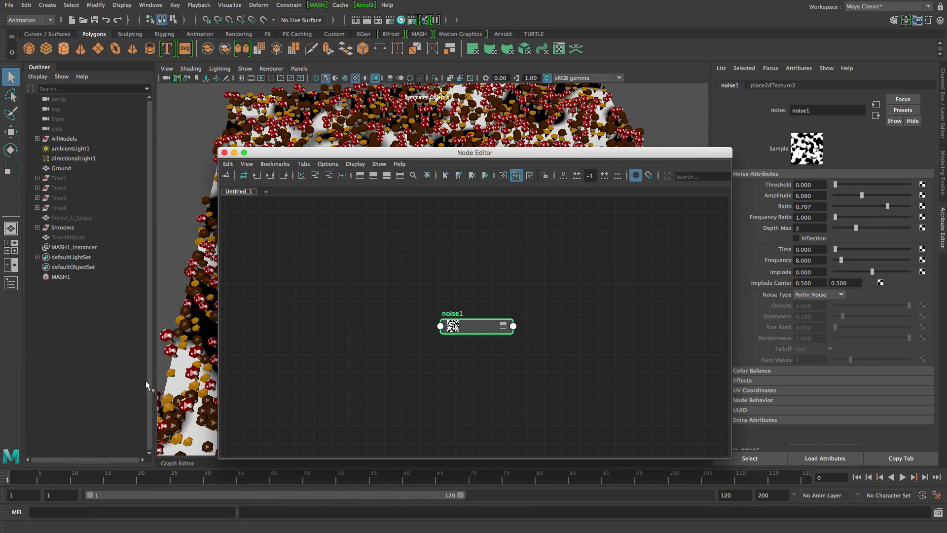
click(180, 367)
key(super+z)
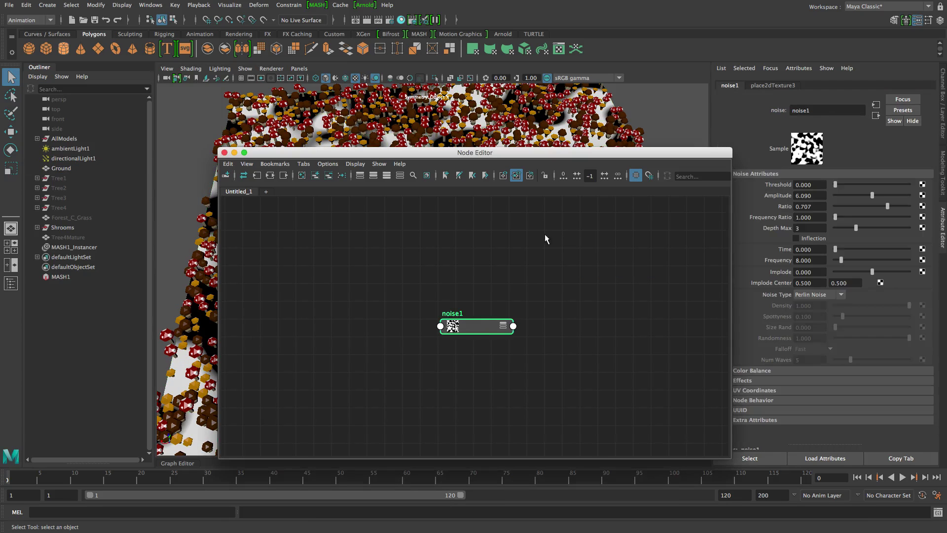
click(180, 364)
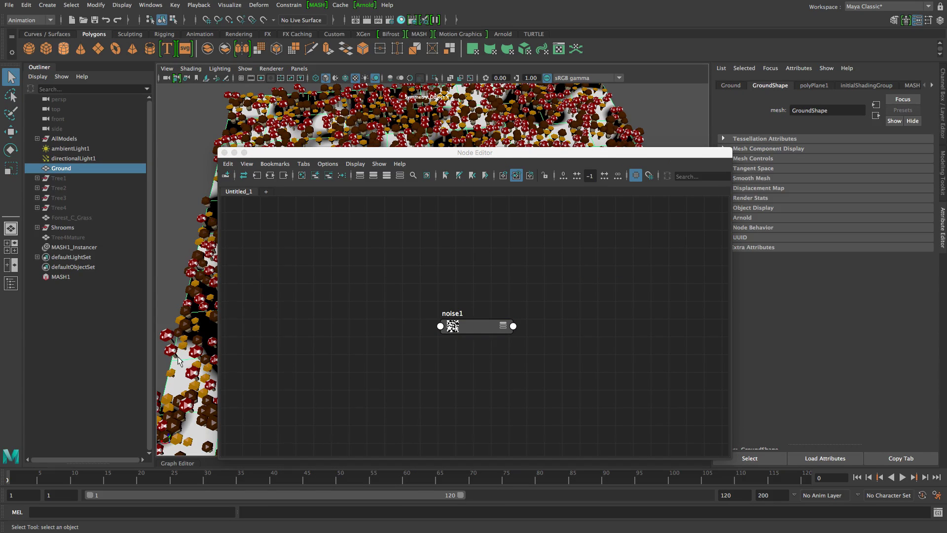
right_drag(439, 235, 444, 263)
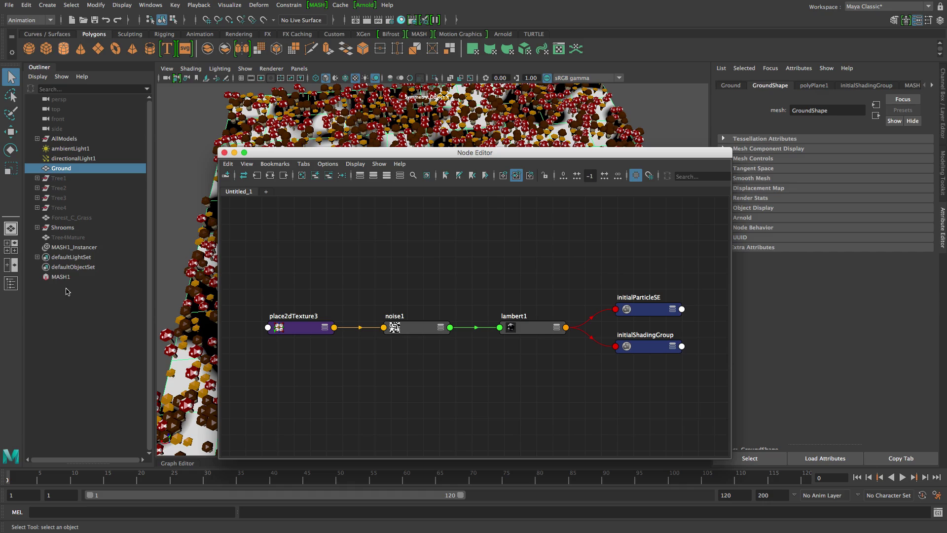
Connect the noise1 node to the Placement Map of MASH1_World and check the mushroom distribution
click(67, 277)
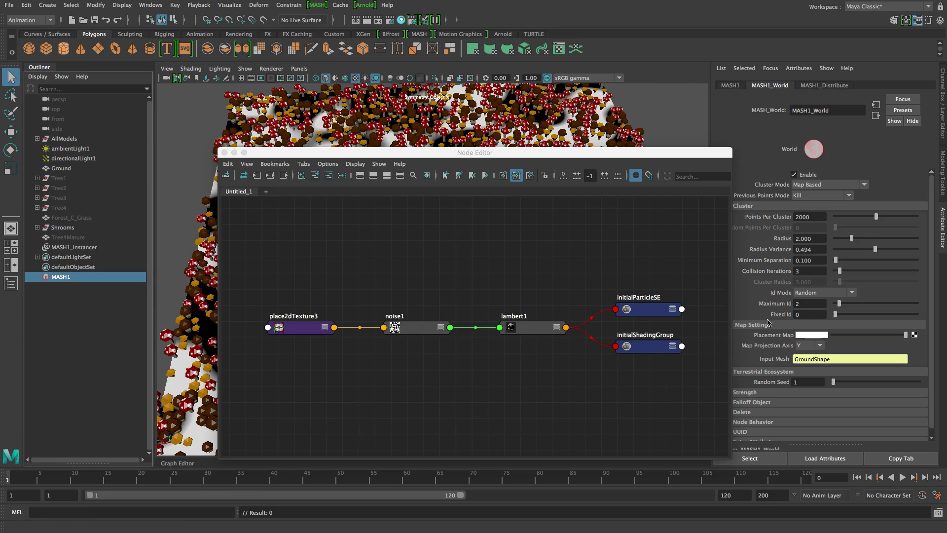
middle_drag(397, 328, 771, 337)
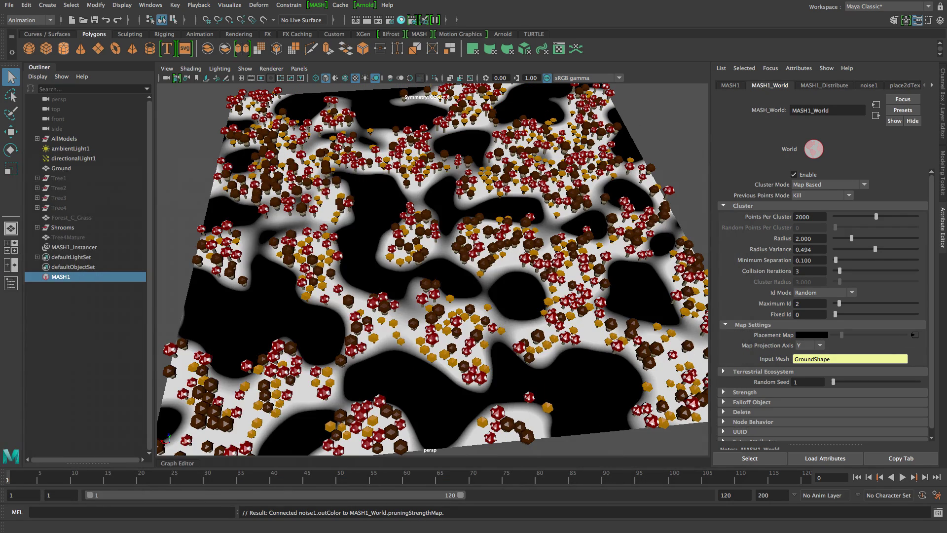
alt+drag(678, 196, 539, 240)
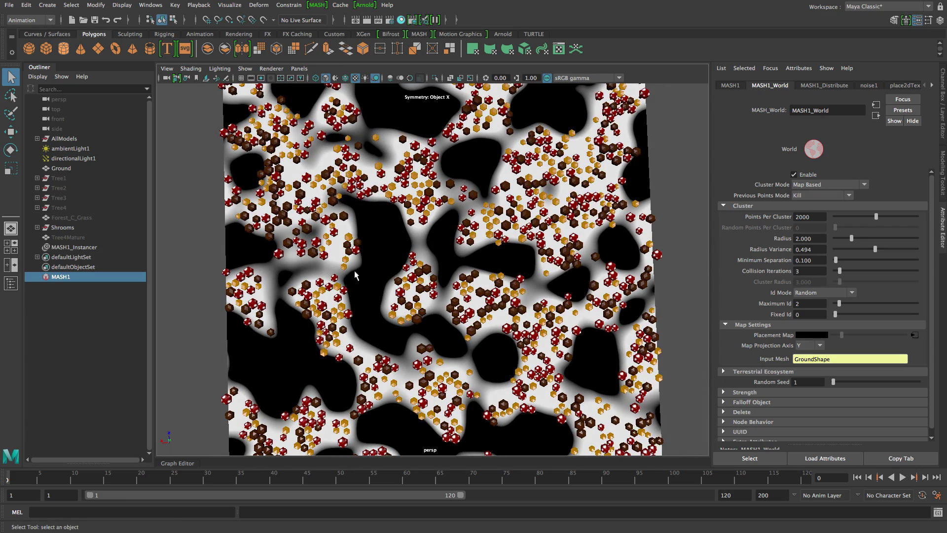
alt+drag(384, 354, 503, 377)
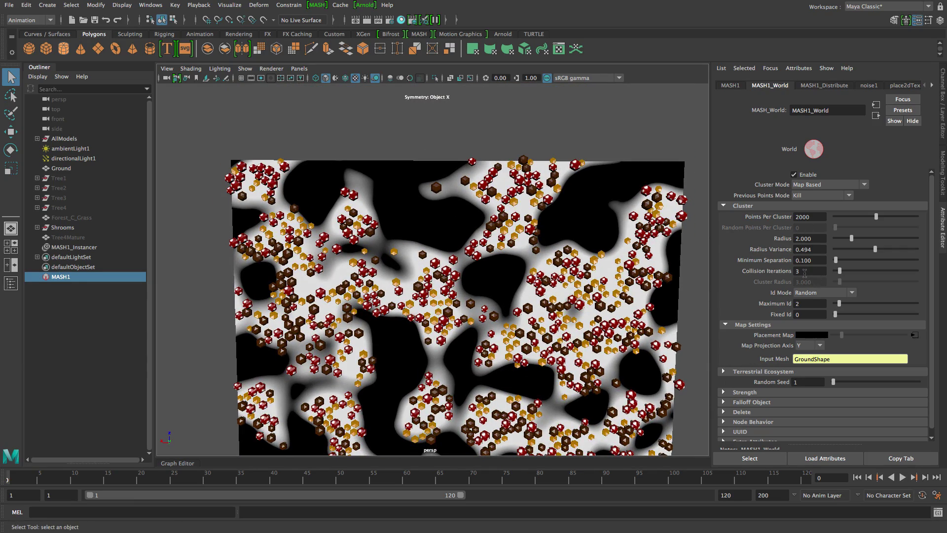
Set the World node's Collision Iterations to 0 and check the spacing between the mushrooms up close
scroll(568, 300, up, 6)
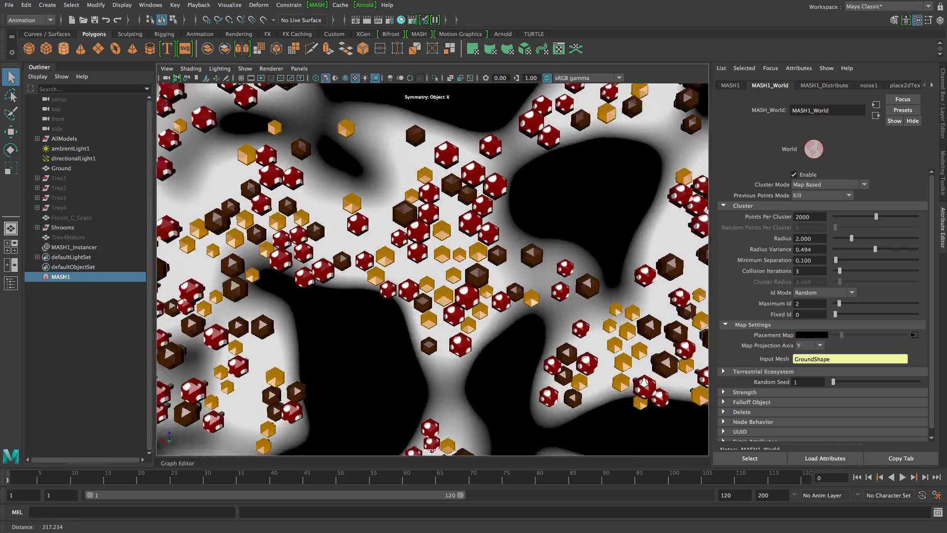
scroll(549, 292, up, 3)
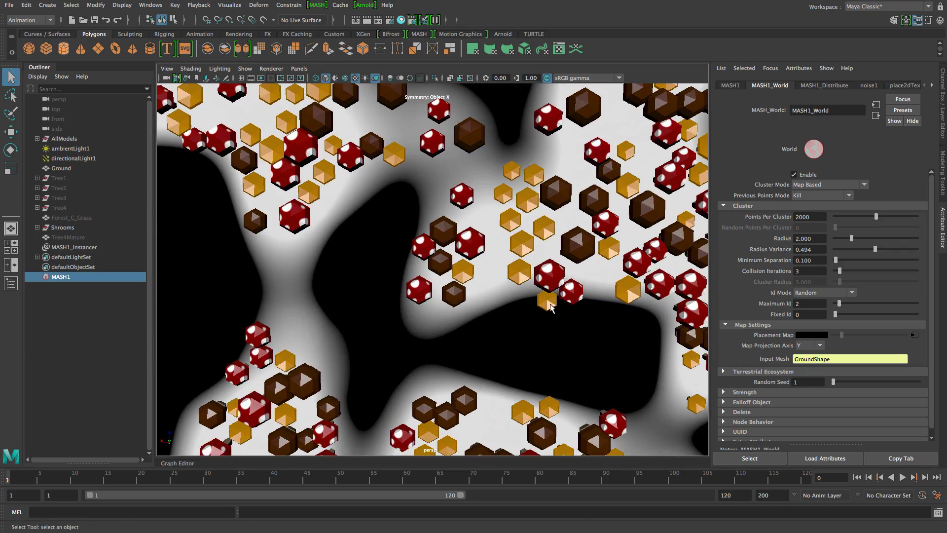
click(805, 271)
key(Return)
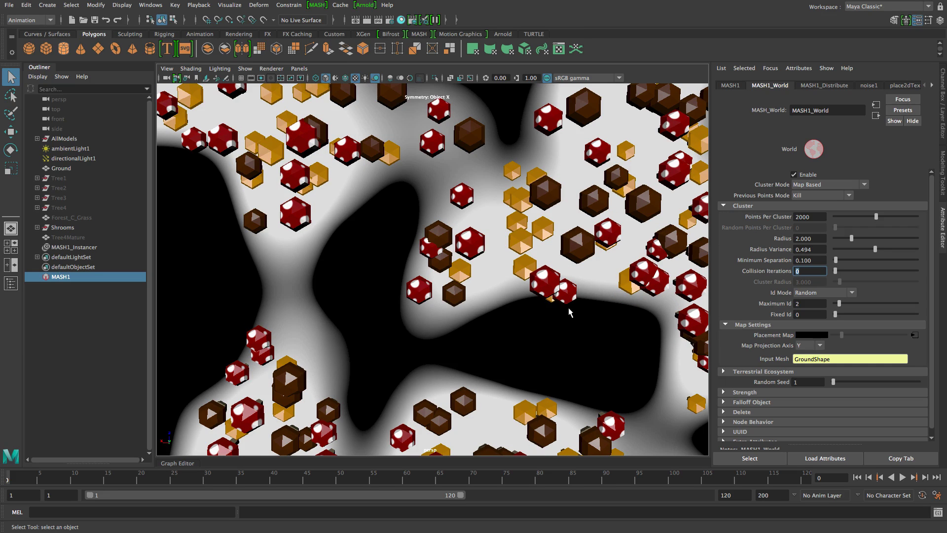
alt+drag(586, 310, 583, 279)
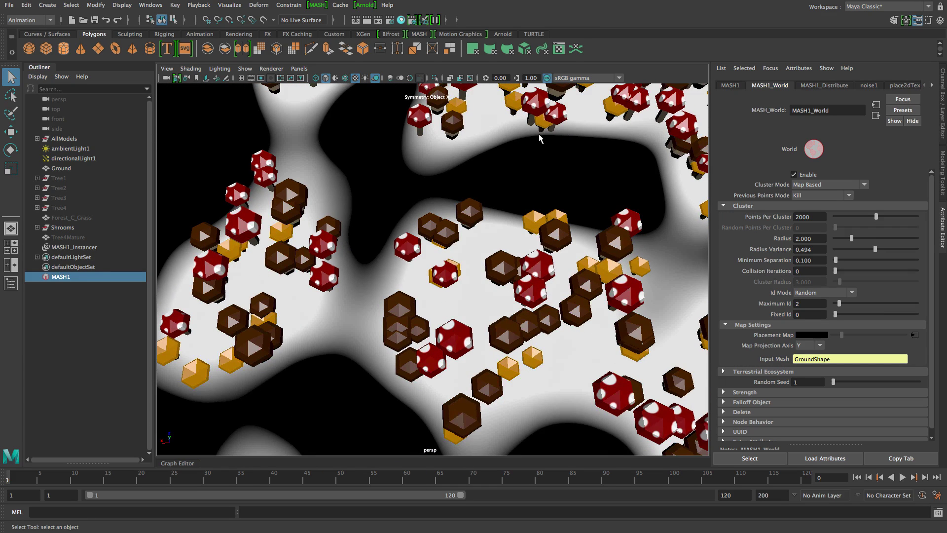
scroll(542, 158, down, 2)
scroll(523, 201, down, 2)
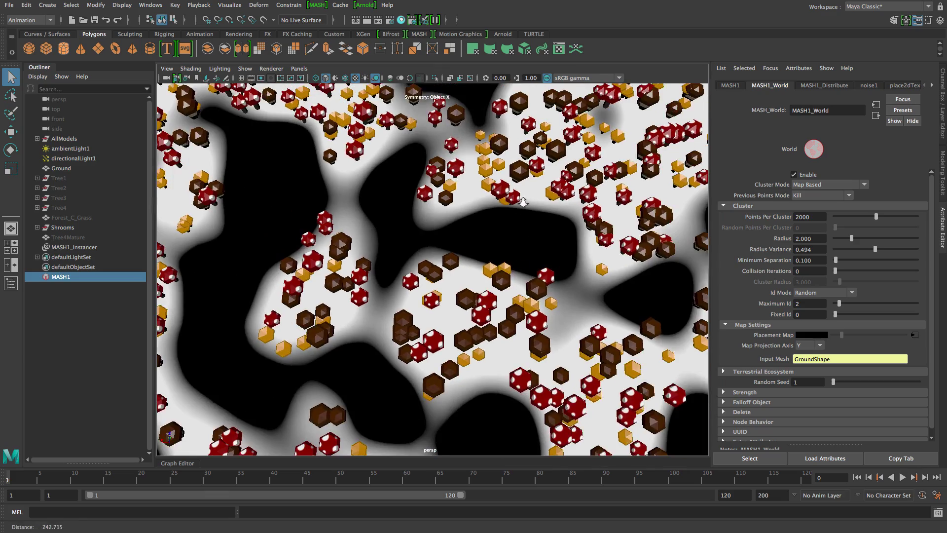
scroll(523, 202, down, 1)
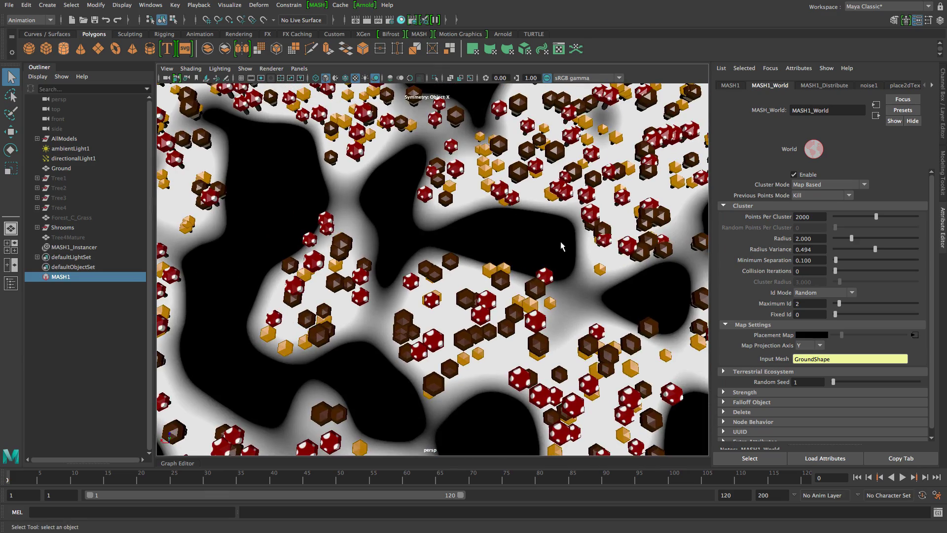
Set the World node's Collision Iterations to 2 and review the full mushroom field
alt+drag(657, 252, 629, 234)
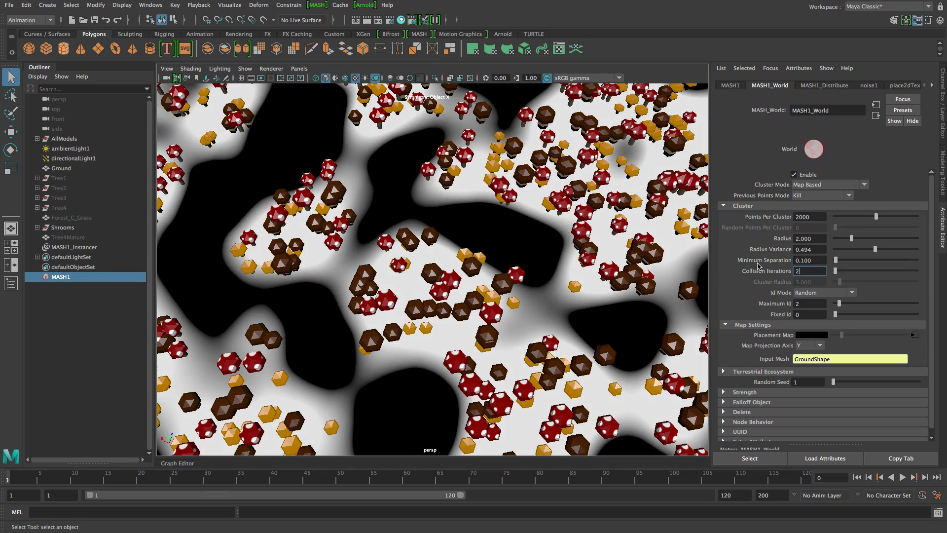
key(Return)
scroll(440, 324, down, 6)
alt+drag(434, 312, 462, 292)
scroll(450, 289, up, 3)
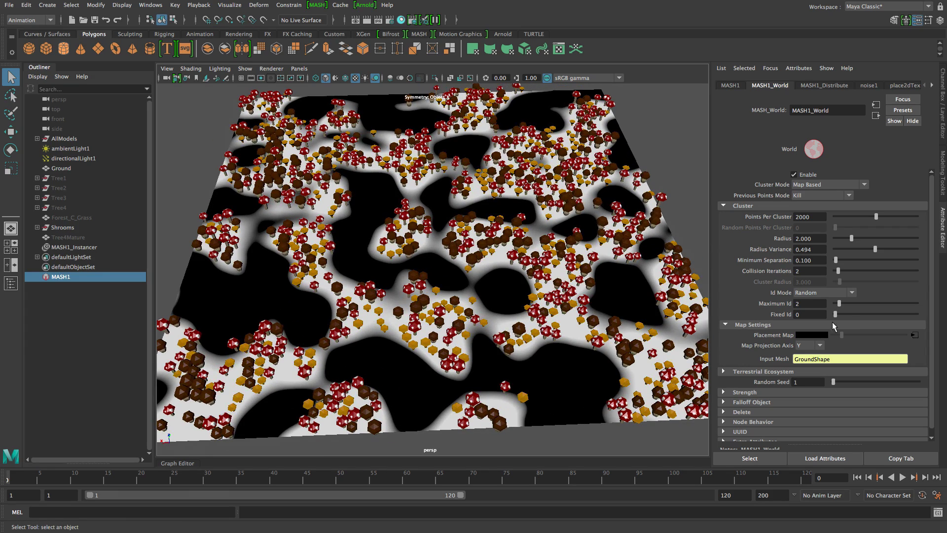
Break the noise connection on lambert1's Color and map a Ramp texture to it instead
click(915, 335)
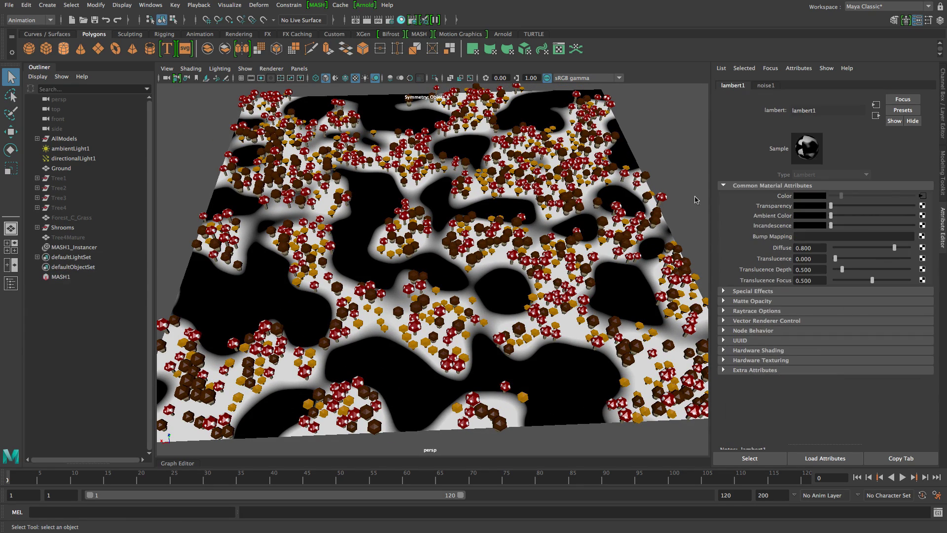
right_click(788, 198)
click(818, 220)
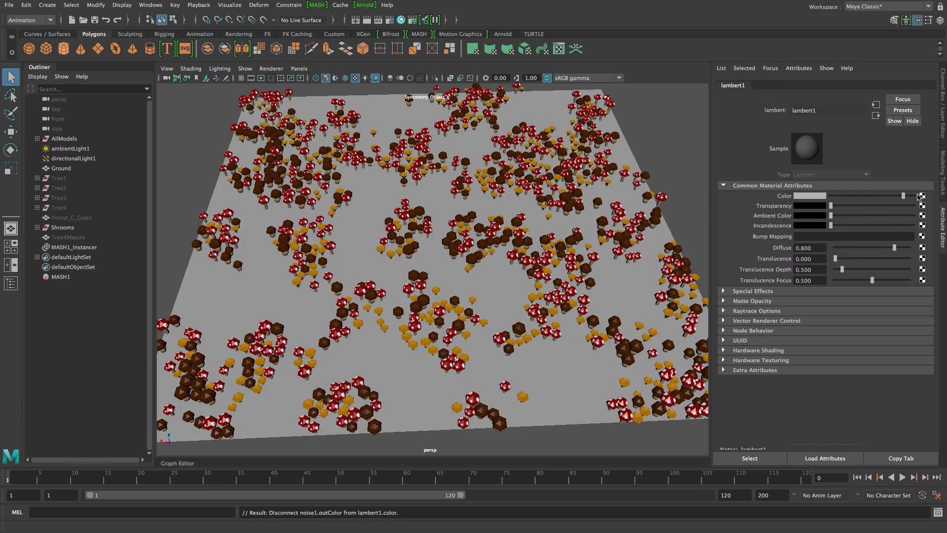
click(922, 196)
click(404, 278)
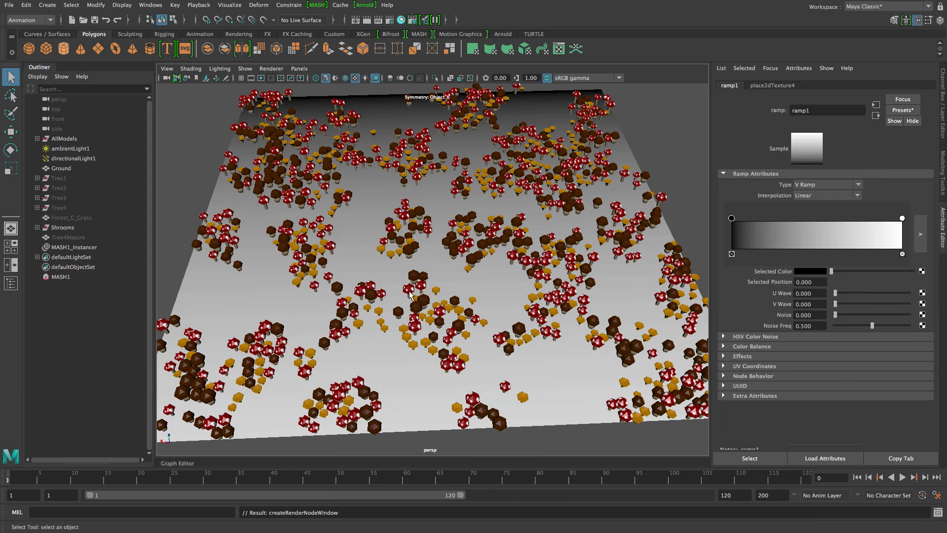
Connect the ramp1 node to MASH1_World's Placement Map and inspect the scatter across the ground
click(61, 277)
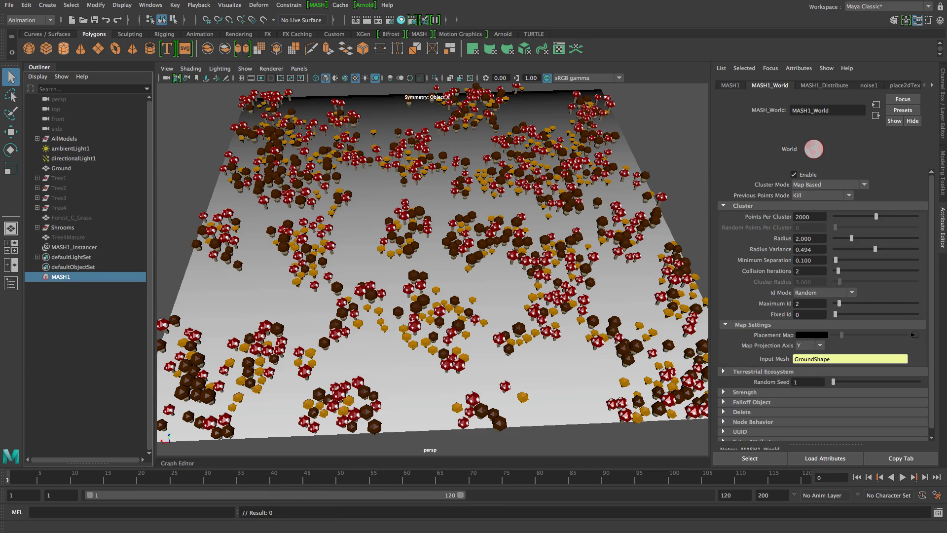
drag(83, 146, 409, 107)
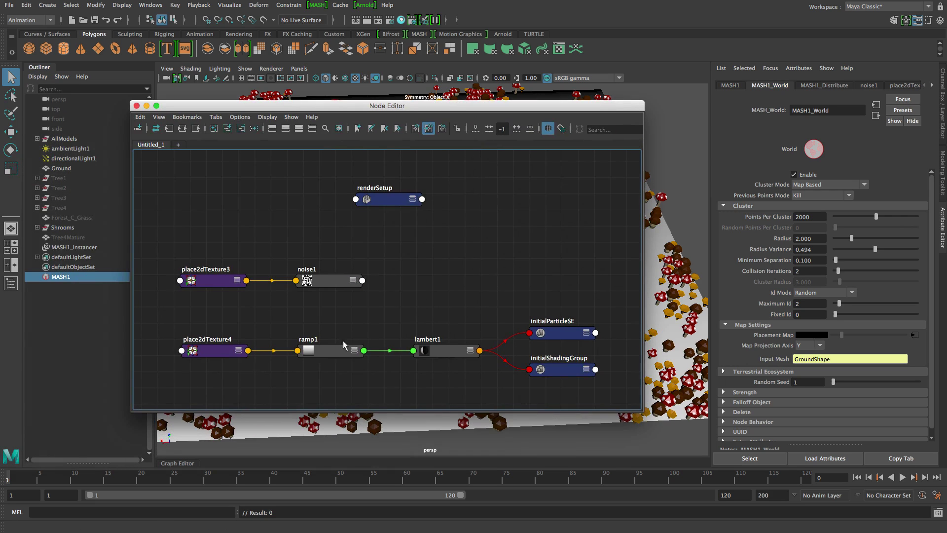
middle_drag(445, 348, 770, 337)
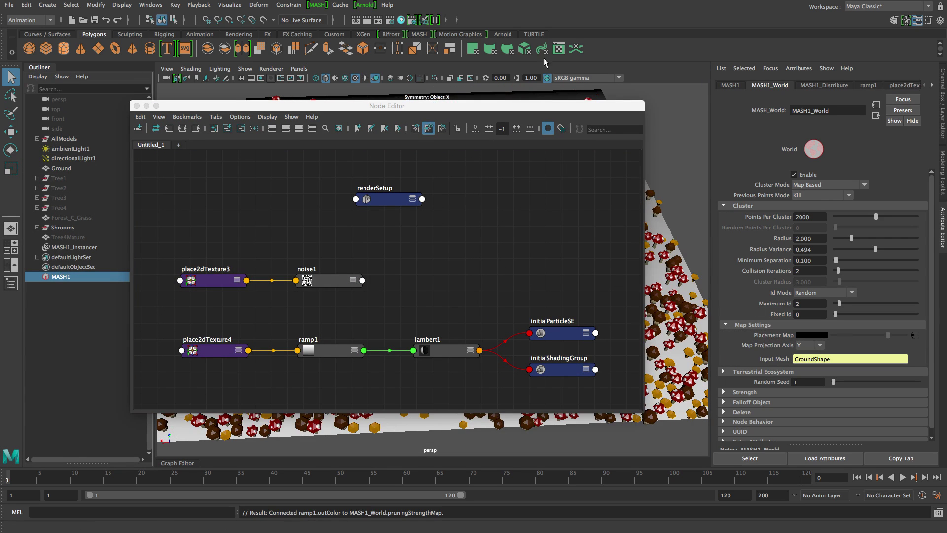
drag(471, 106, 0, 103)
alt+drag(552, 326, 434, 292)
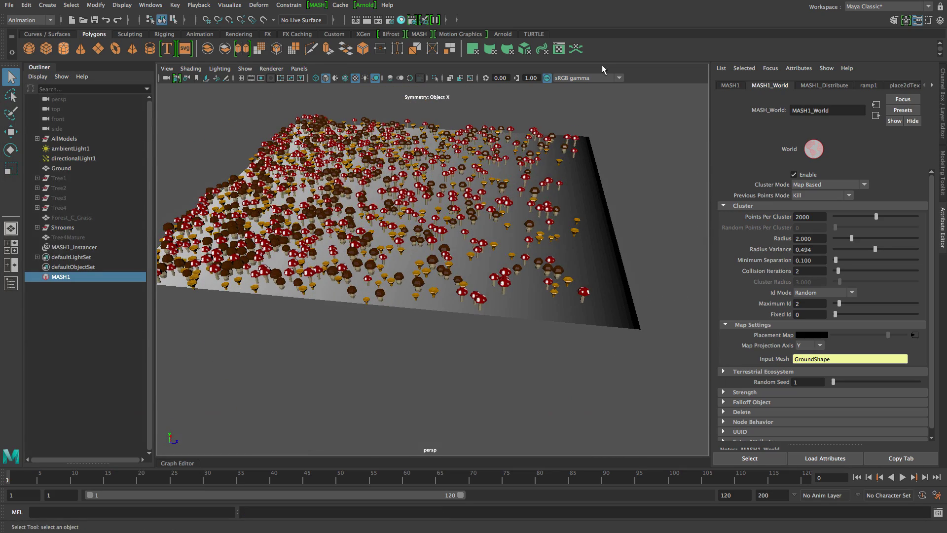
Open the ramp1 texture behind the Placement Map, move its black handle to the middle and add a white handle at position 0
alt+drag(578, 198, 521, 228)
alt+drag(246, 201, 244, 210)
alt+middle_drag(244, 210, 312, 241)
alt+drag(477, 333, 795, 289)
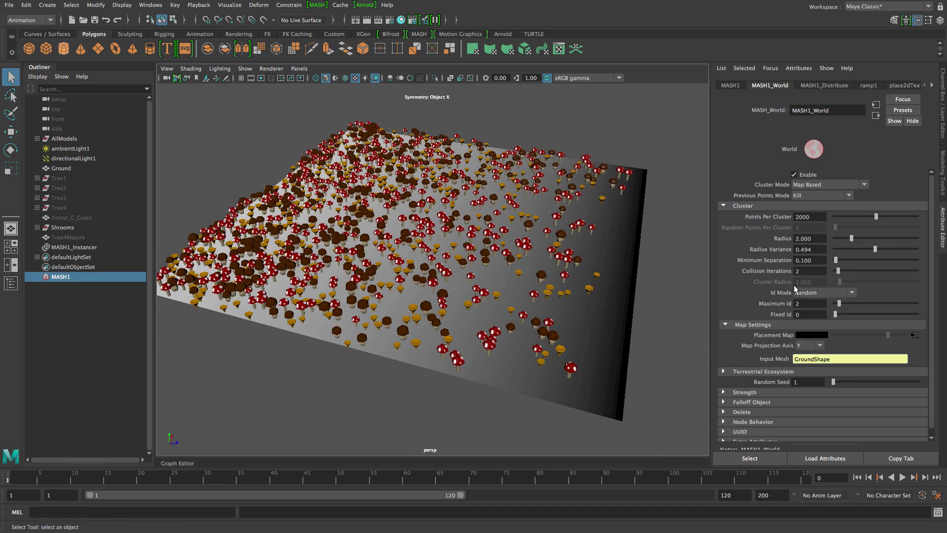
click(915, 335)
drag(732, 219, 825, 224)
click(731, 226)
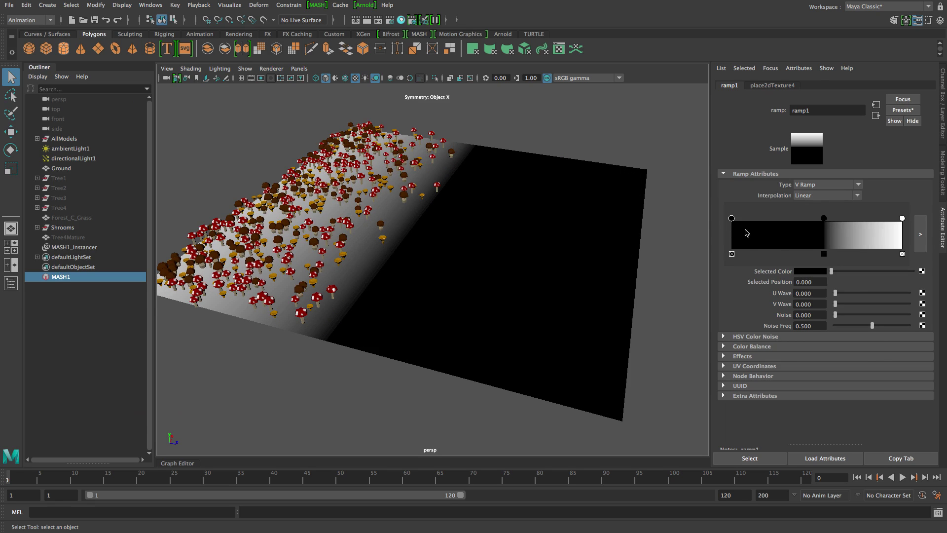
drag(827, 275, 913, 271)
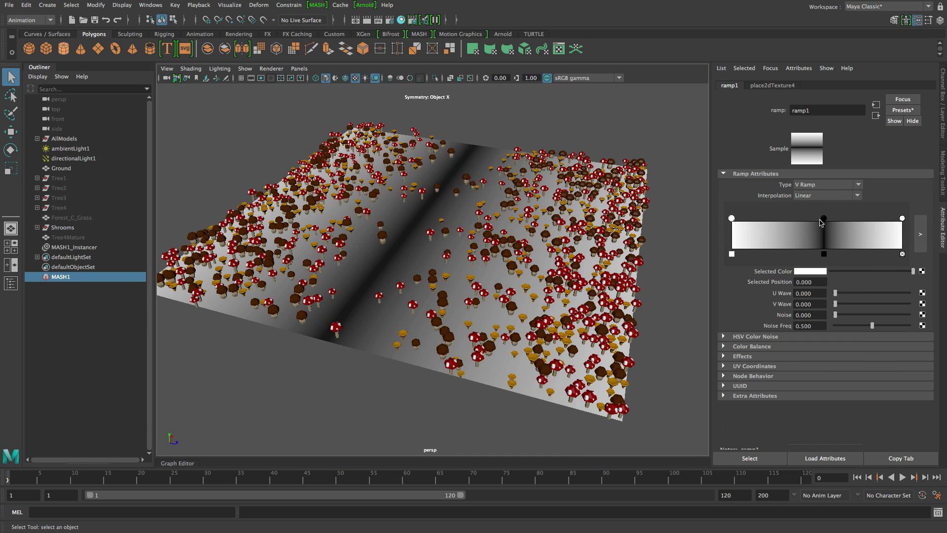
Widen the ramp's dark area into a black band by shifting the middle black handle and adding a second black handle
drag(823, 219, 840, 221)
click(798, 227)
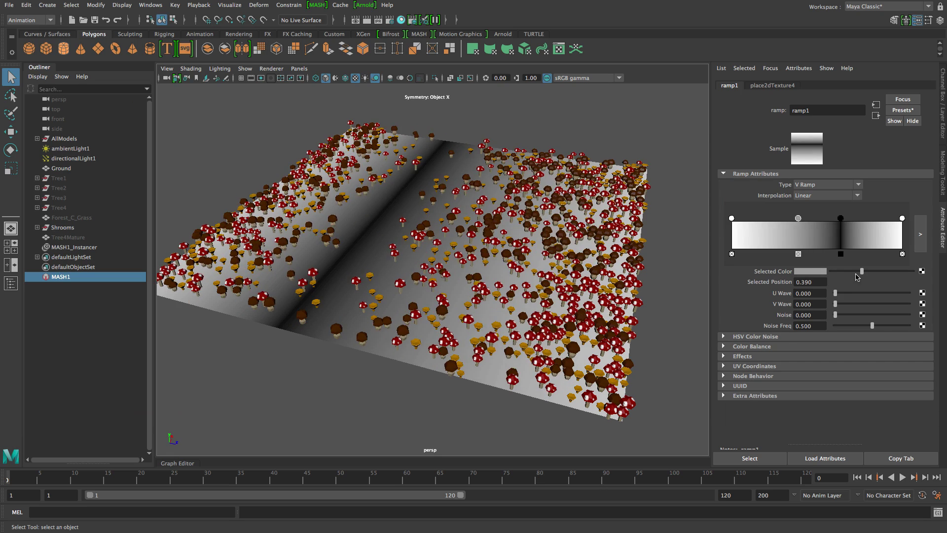
drag(856, 274, 831, 271)
drag(798, 219, 833, 220)
Change the ramp's Interpolation to Smooth and check the softened edges of the bare strip on the ground
click(810, 194)
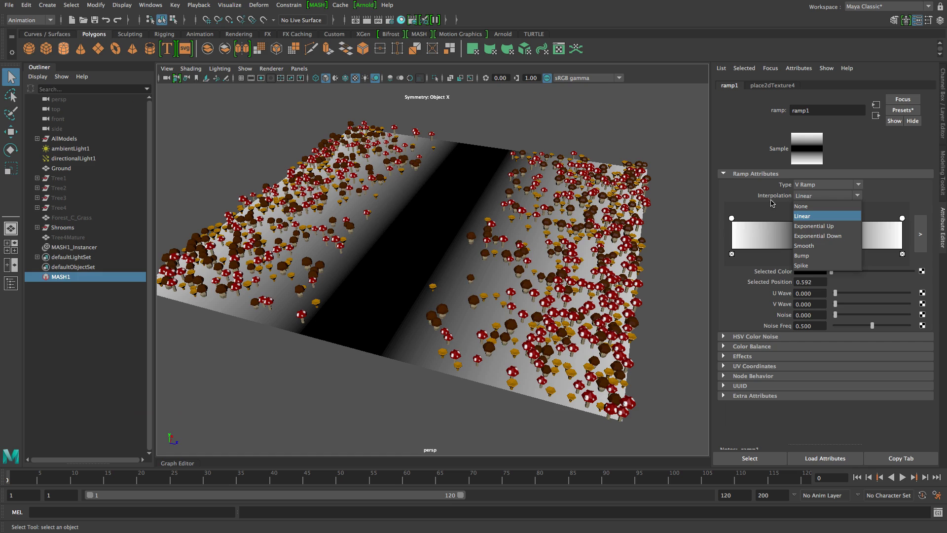
click(815, 246)
alt+drag(625, 252, 679, 251)
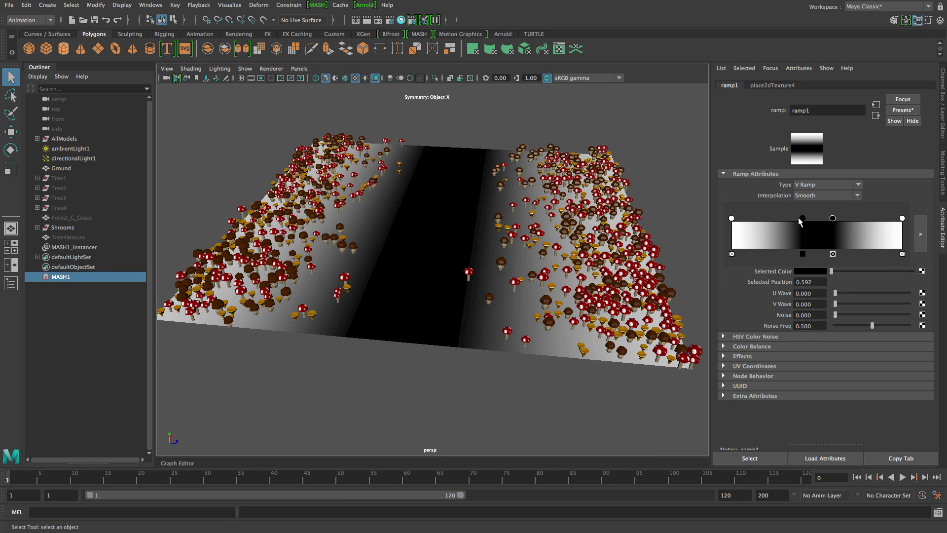
Move ramp1's lower black handle to position 0.390 and set the ramp's Noise to 0.074
drag(801, 219, 798, 219)
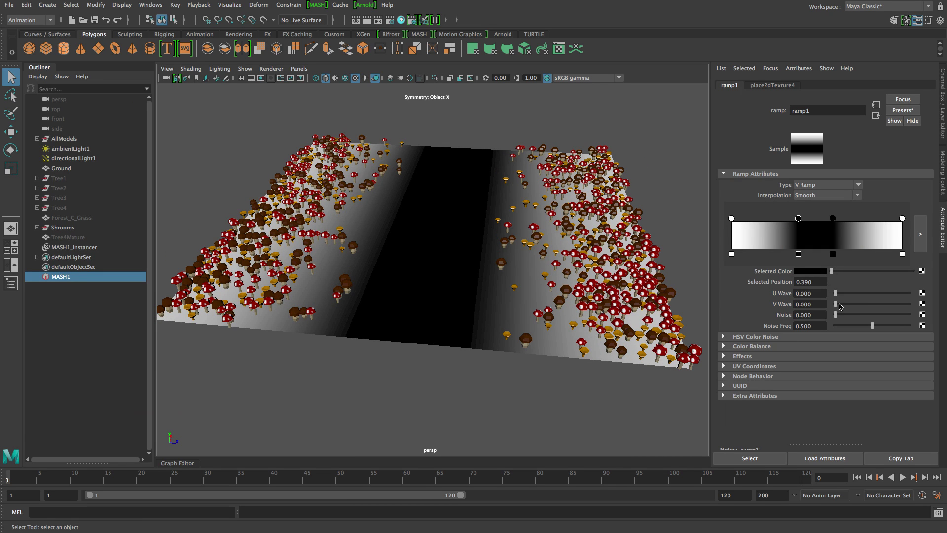
drag(837, 314, 841, 316)
alt+drag(513, 306, 529, 341)
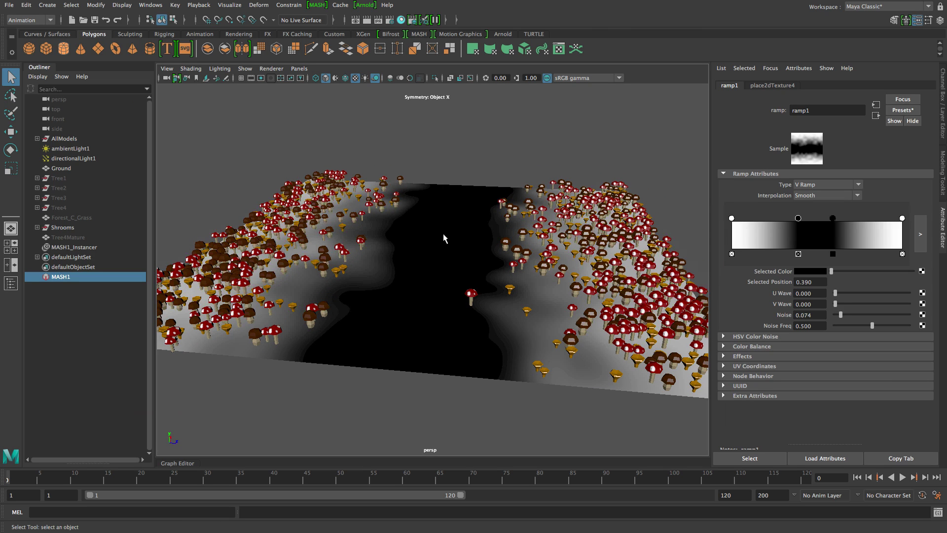
Apply a Texture deformer to the Ground mesh
click(399, 228)
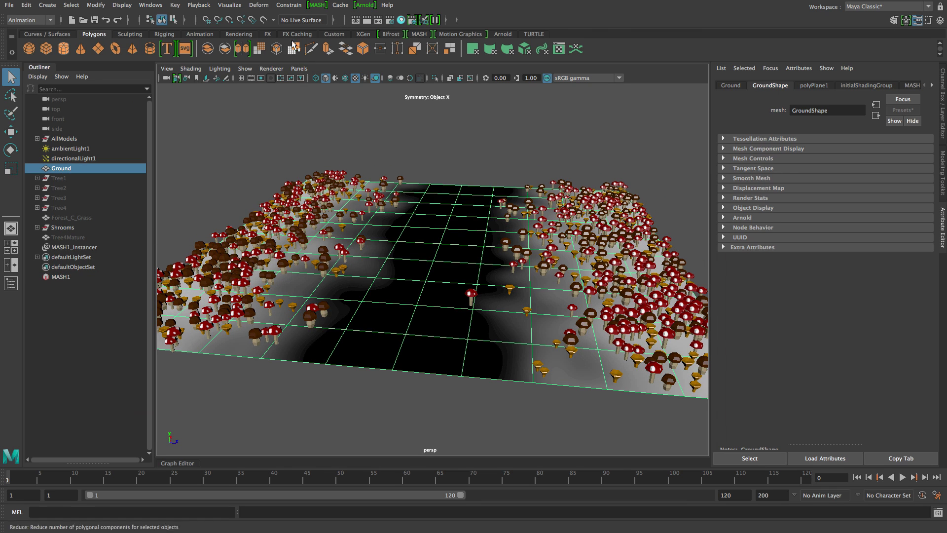
click(259, 5)
click(273, 173)
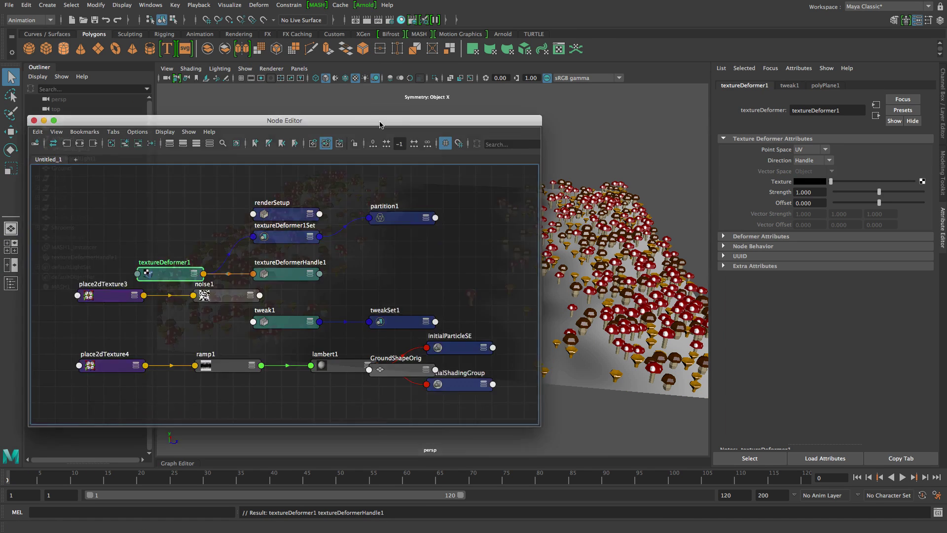
Connect ramp1 from the Node Editor to textureDeformer1's Texture attribute and clear the Node Editor out of the way
drag(380, 122, 472, 111)
middle_drag(334, 342, 809, 181)
drag(621, 115, 0, 111)
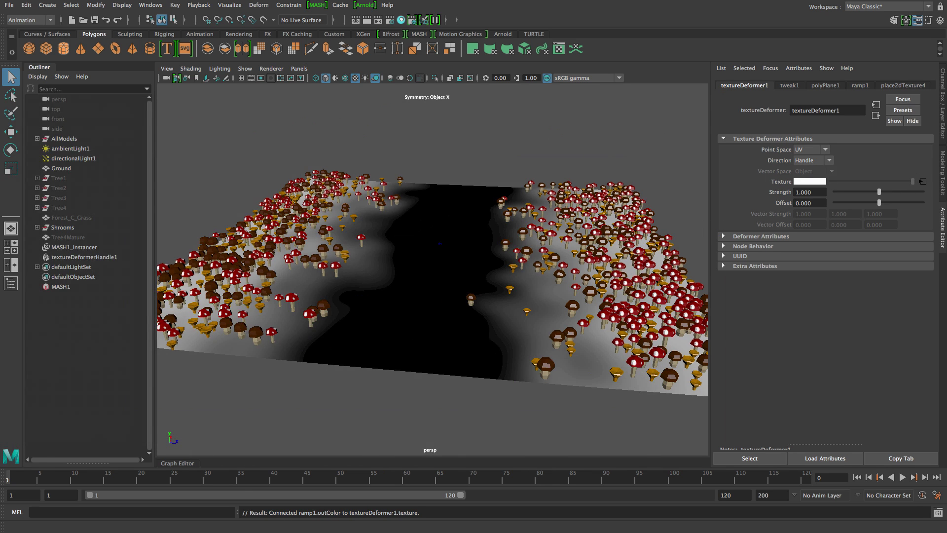
Raise textureDeformer1's Strength to 41.210 and view the ground's valley profile from a low angle
ctrl+drag(817, 191, 864, 195)
ctrl+drag(802, 191, 855, 195)
alt+drag(533, 239, 602, 212)
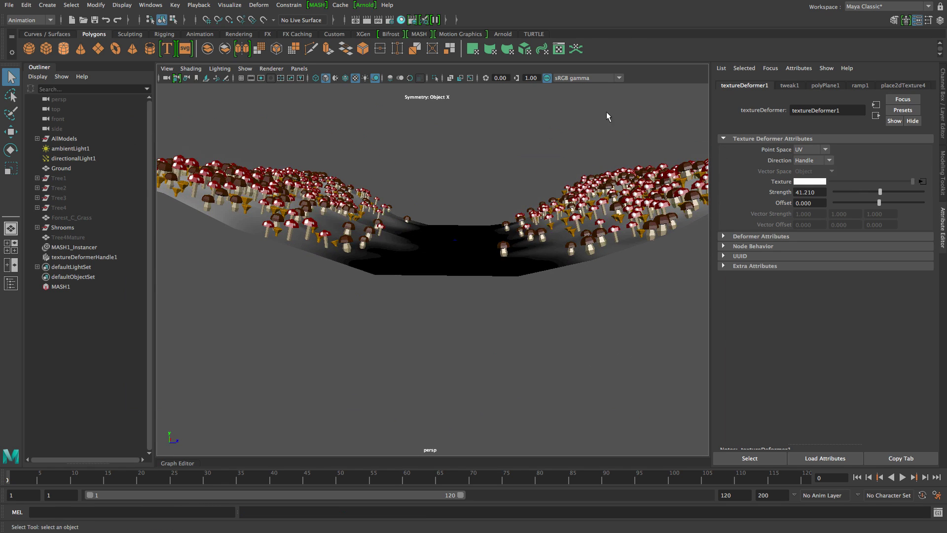
Reopen ramp1 from MASH1_World's Placement Map and move both white end handles inward, the lower one to position 0.133
click(84, 286)
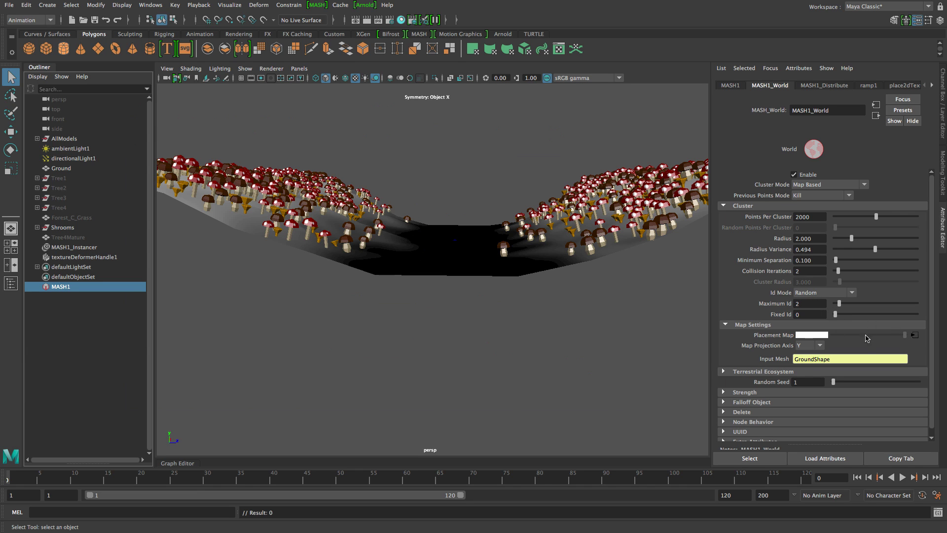
click(914, 336)
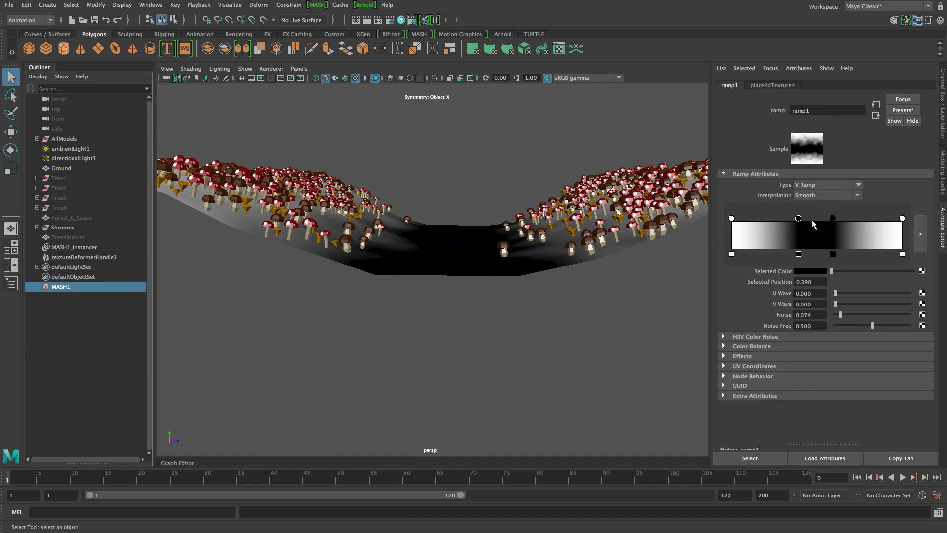
drag(904, 219, 875, 218)
drag(732, 218, 754, 219)
Examine how the mushrooms follow the raised banks and leave the valley path clear
alt+drag(543, 217, 560, 267)
alt+drag(473, 277, 472, 306)
alt+right_drag(471, 307, 521, 319)
alt+drag(497, 314, 554, 314)
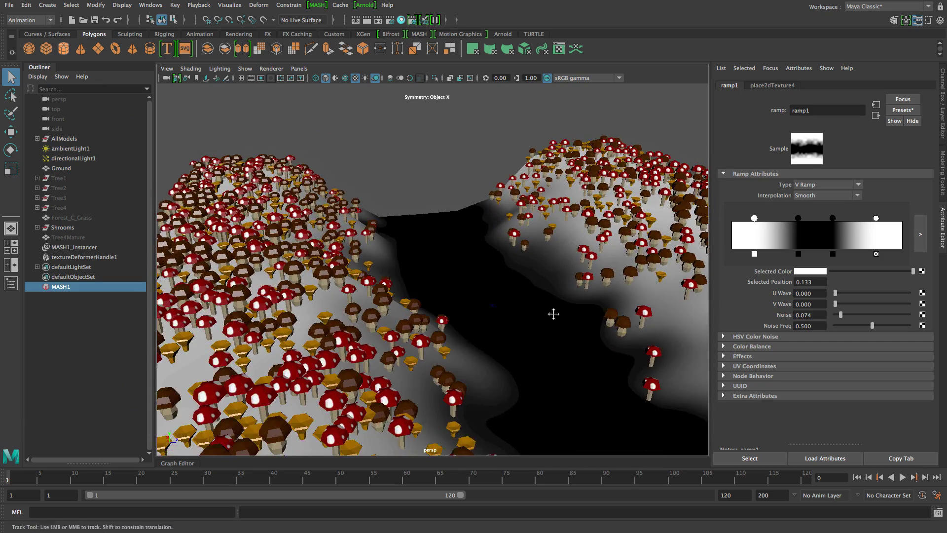
alt+right_drag(553, 314, 532, 317)
alt+drag(532, 319, 537, 313)
alt+right_drag(538, 313, 551, 329)
alt+drag(537, 329, 484, 329)
alt+middle_drag(484, 329, 501, 335)
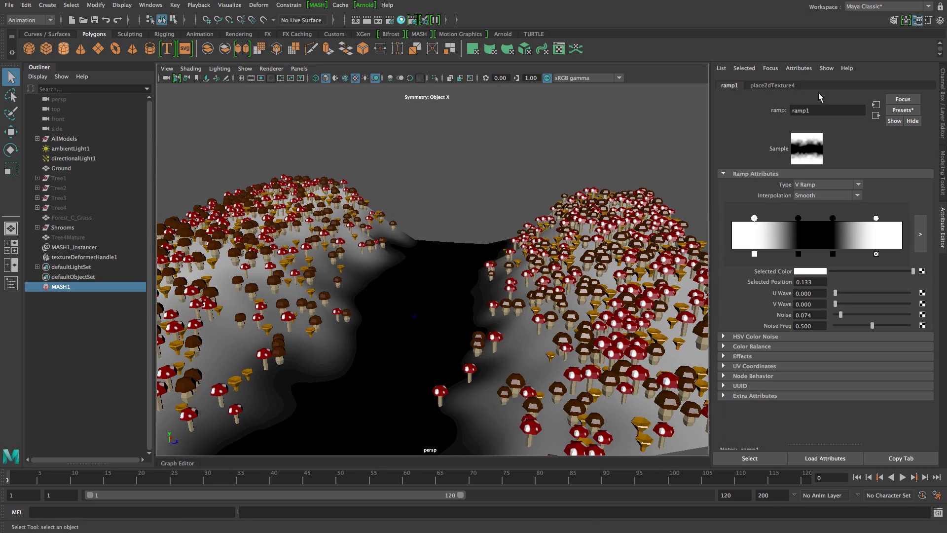
Set MASH1_World's Collision Iterations to 5 and check the mushroom spacing on both banks
click(106, 288)
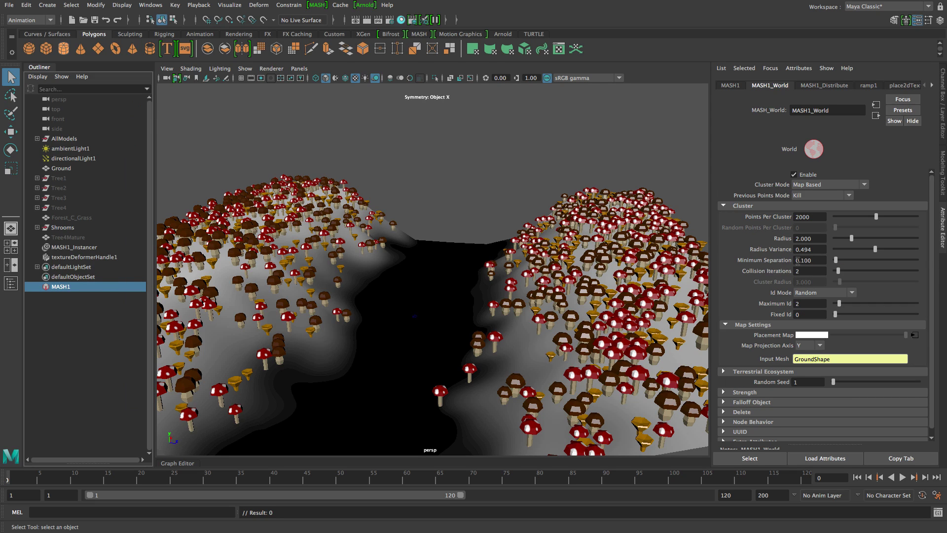
alt+drag(474, 330, 492, 329)
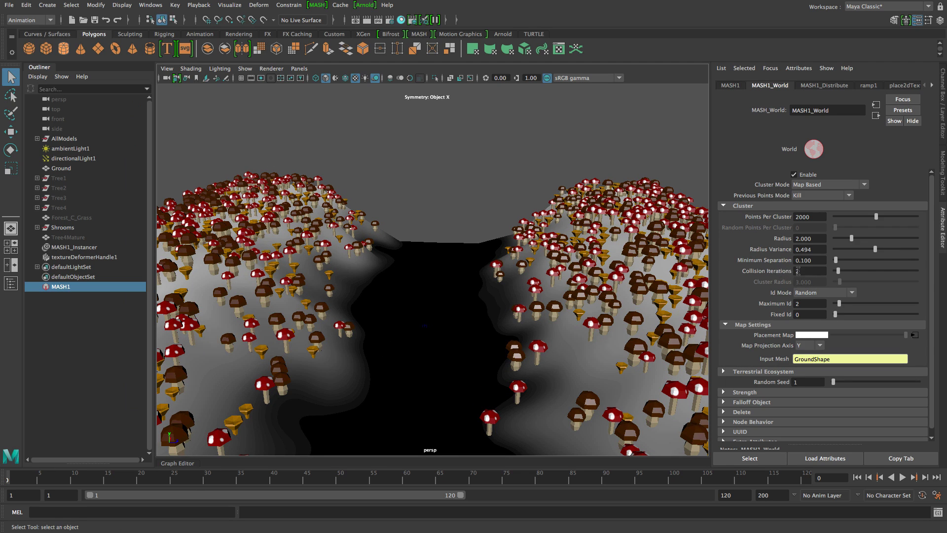
click(843, 274)
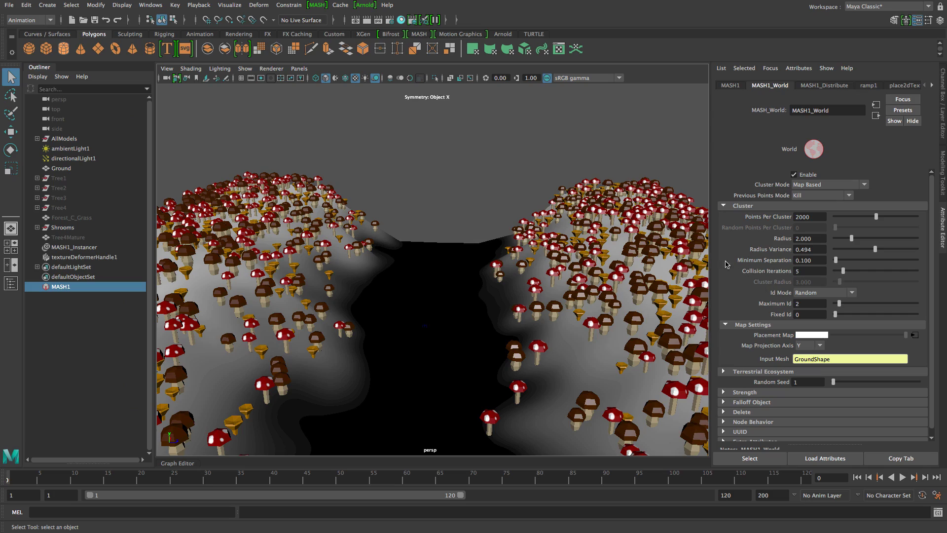
mouse_move(381, 289)
alt+mouse_down()
mouse_move(325, 276)
mouse_move(267, 325)
mouse_move(380, 305)
alt+mouse_up()
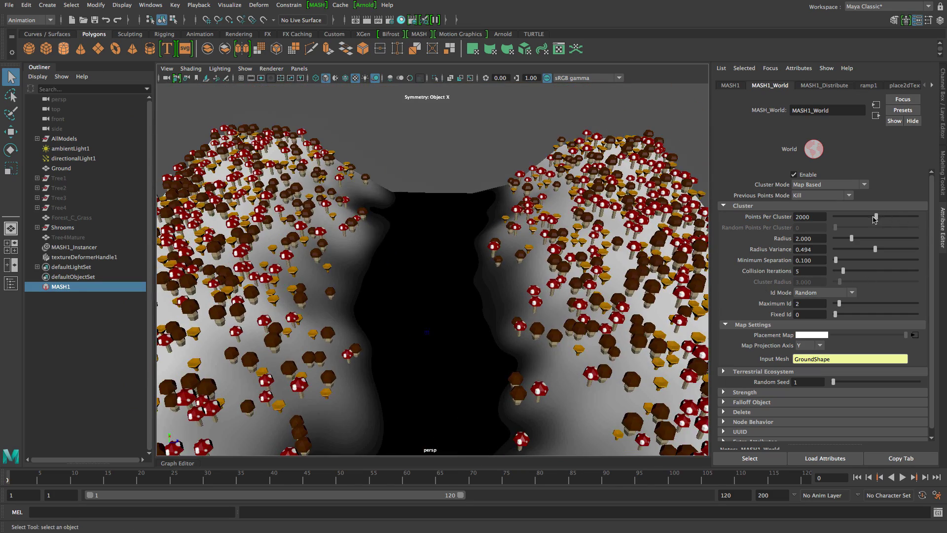